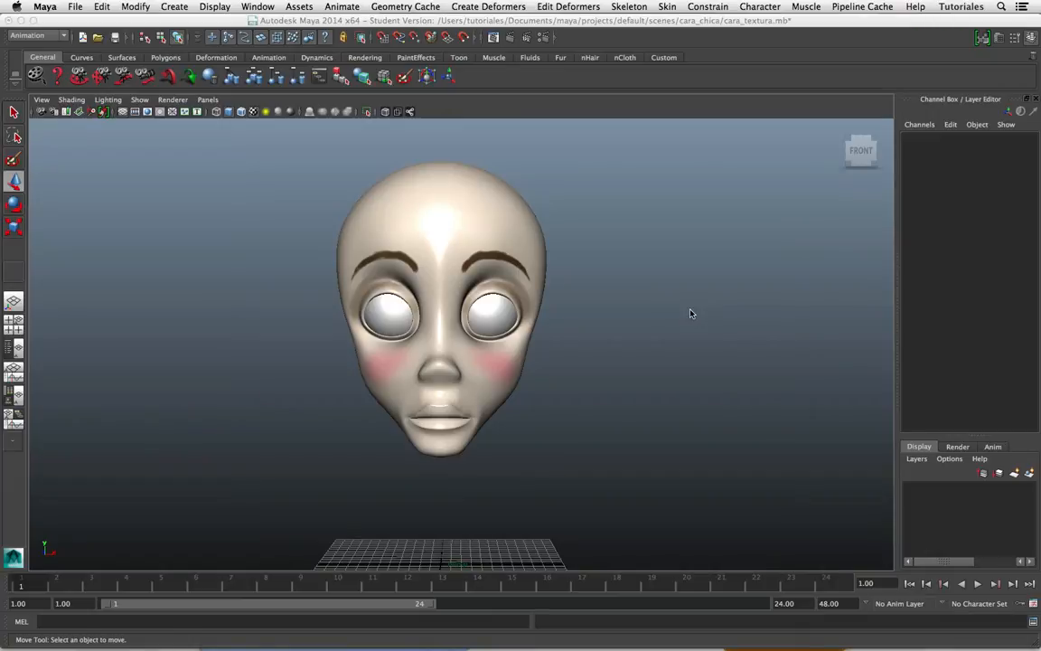
- Duplicate the textured head mesh and move the copy about 24.88 units along X, beside the original
key(a)
key(e)
click(487, 394)
key(ctrl+d)
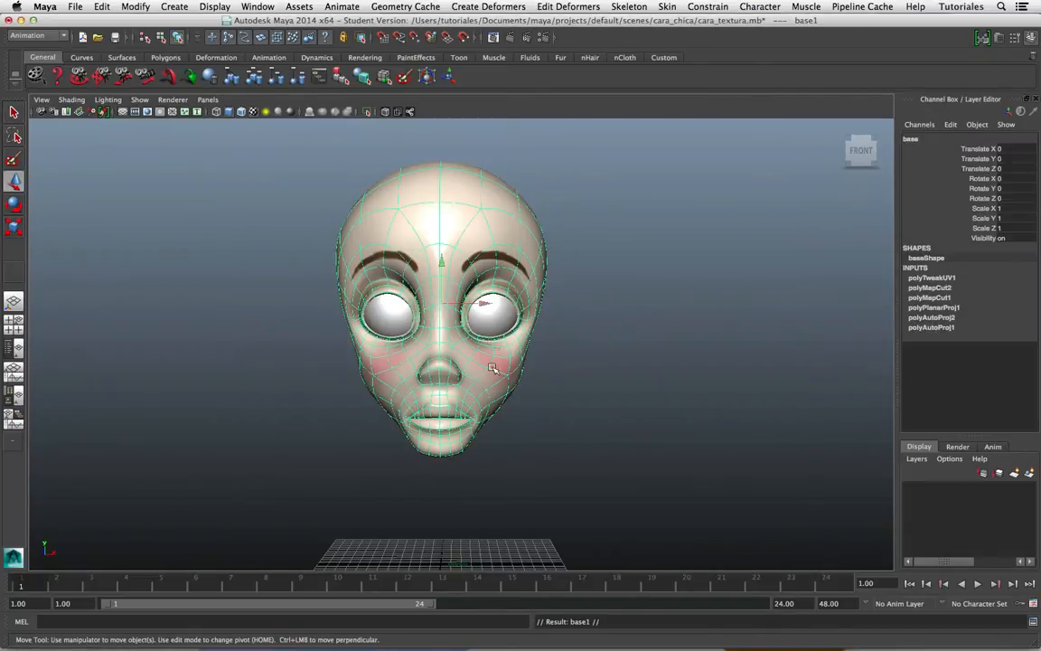
drag(480, 305, 725, 305)
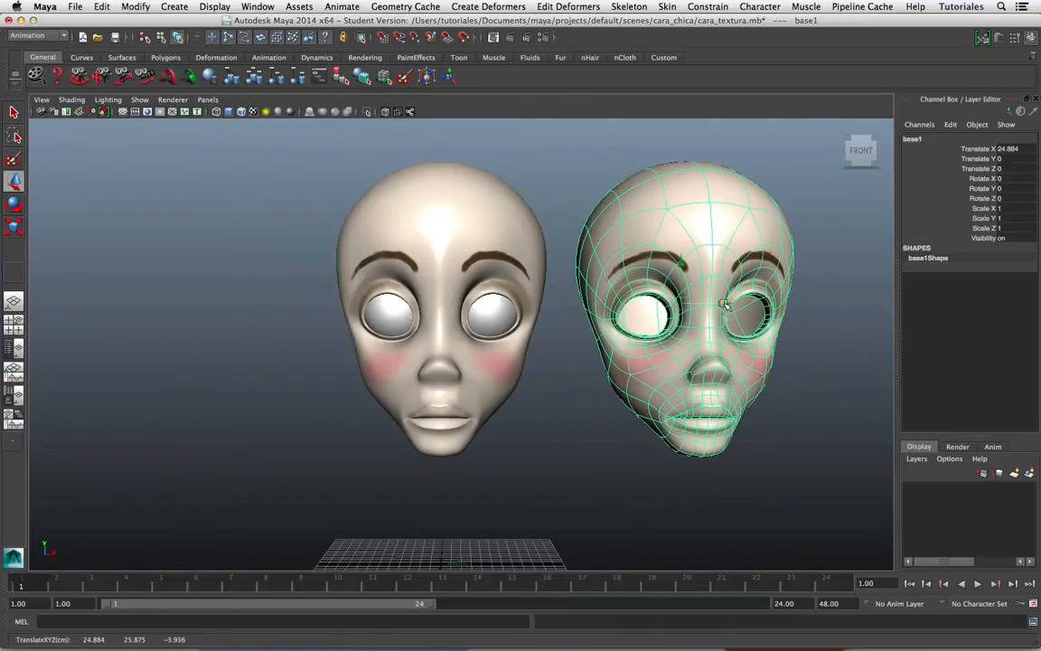
- Rename the duplicated head to boca_a
double_click(912, 138)
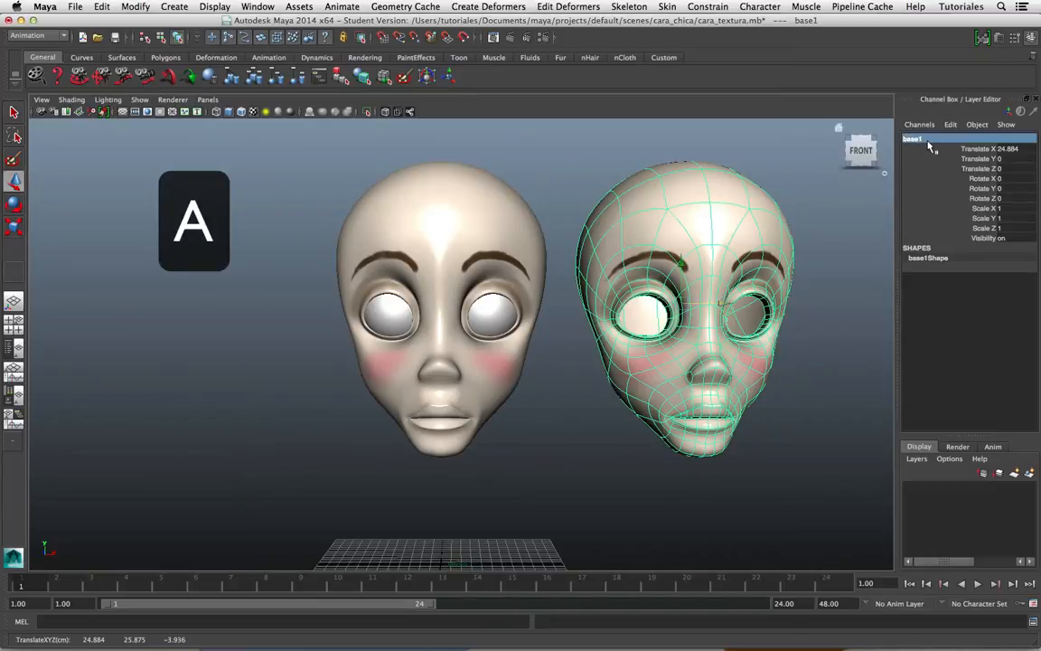
text(boca)
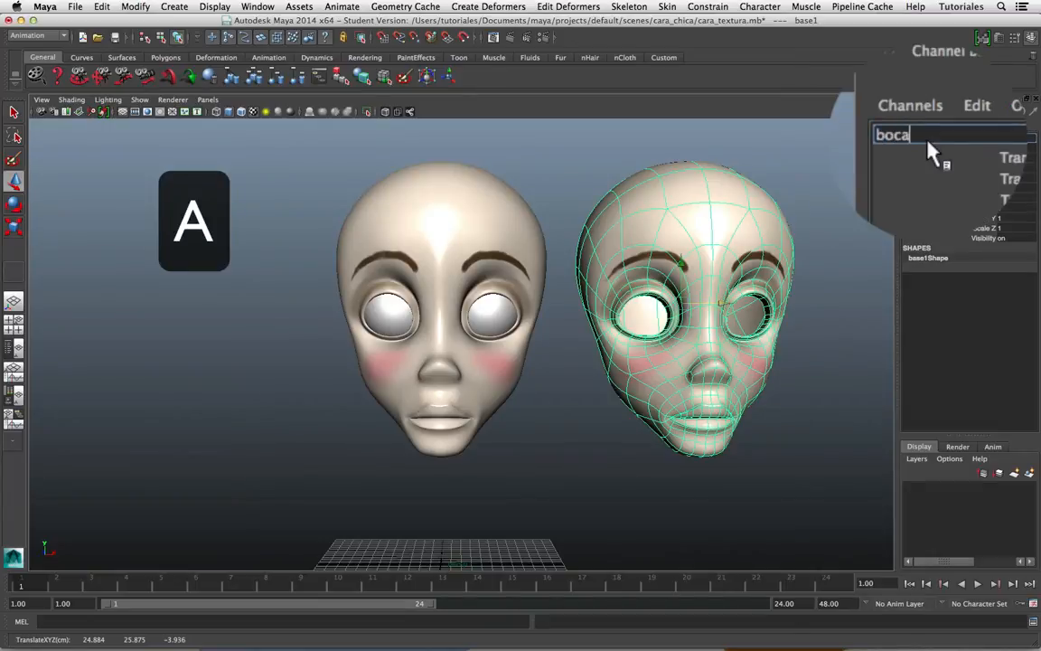
text(_a)
key(Return)
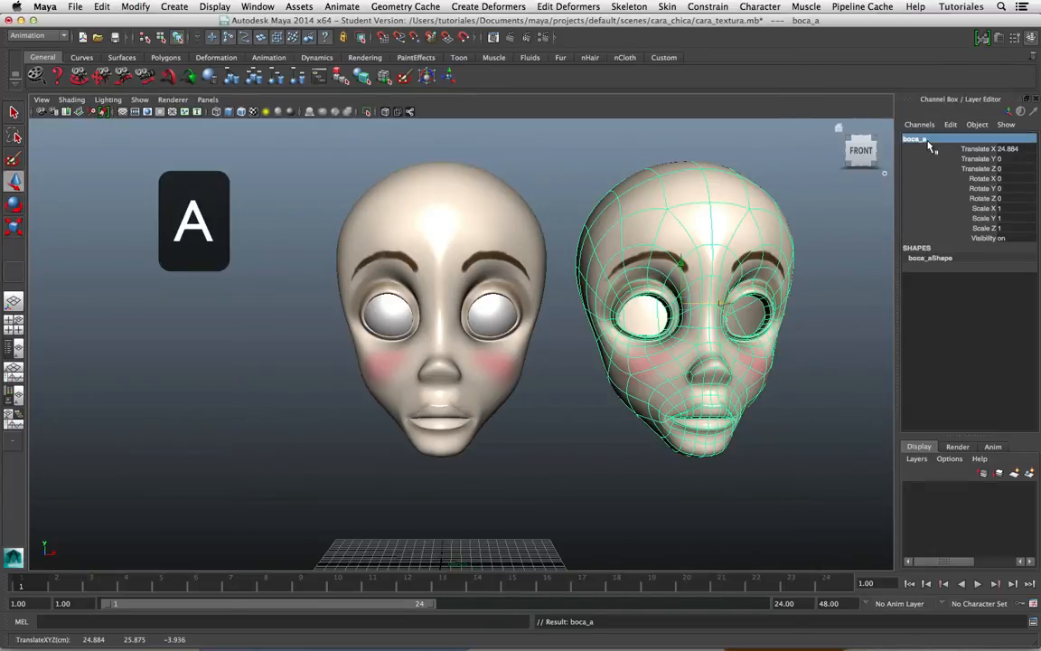
- Try raising two forehead edges of boca_a above the eyebrow along Y, and undo the move
click(774, 414)
alt+drag(773, 414, 859, 390)
click(696, 403)
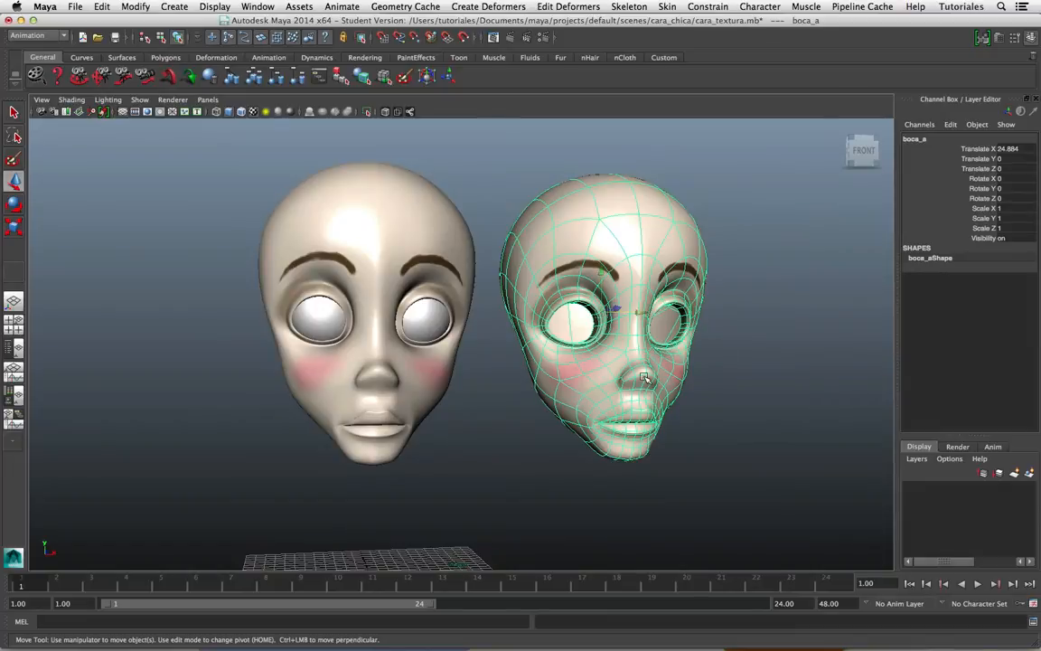
right_drag(605, 366, 582, 362)
click(602, 246)
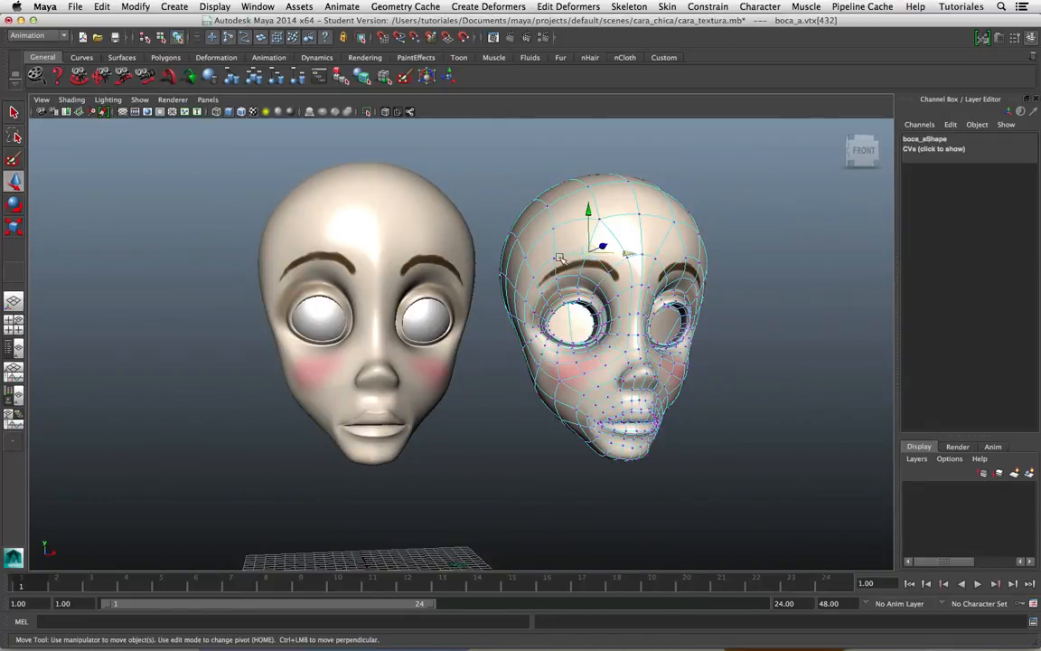
shift+click(556, 259)
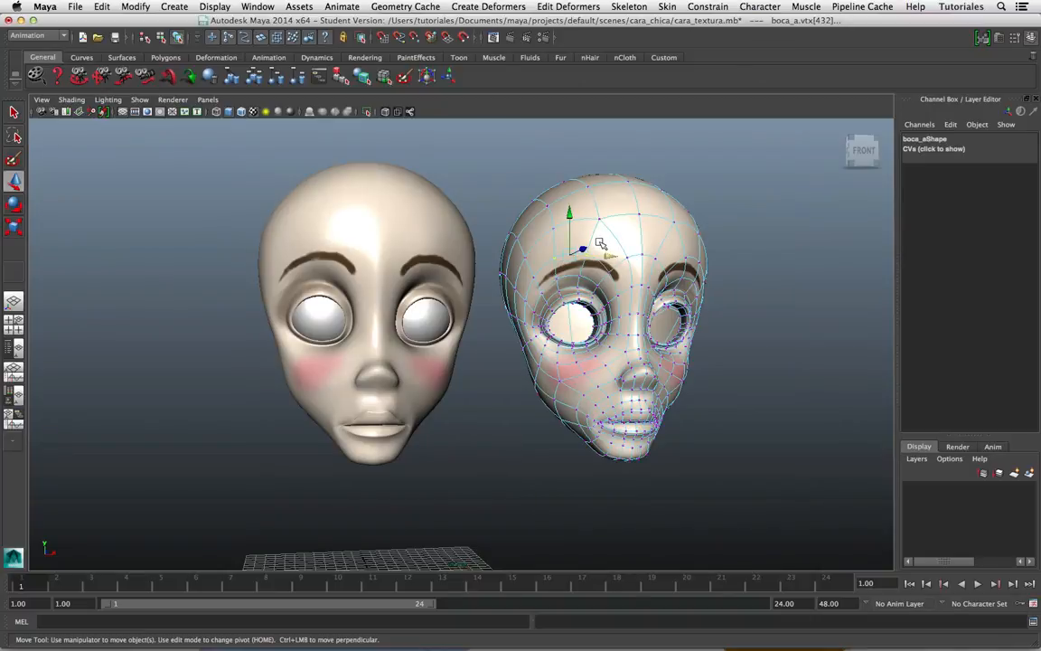
right_drag(599, 242, 599, 217)
click(597, 259)
shift+click(572, 254)
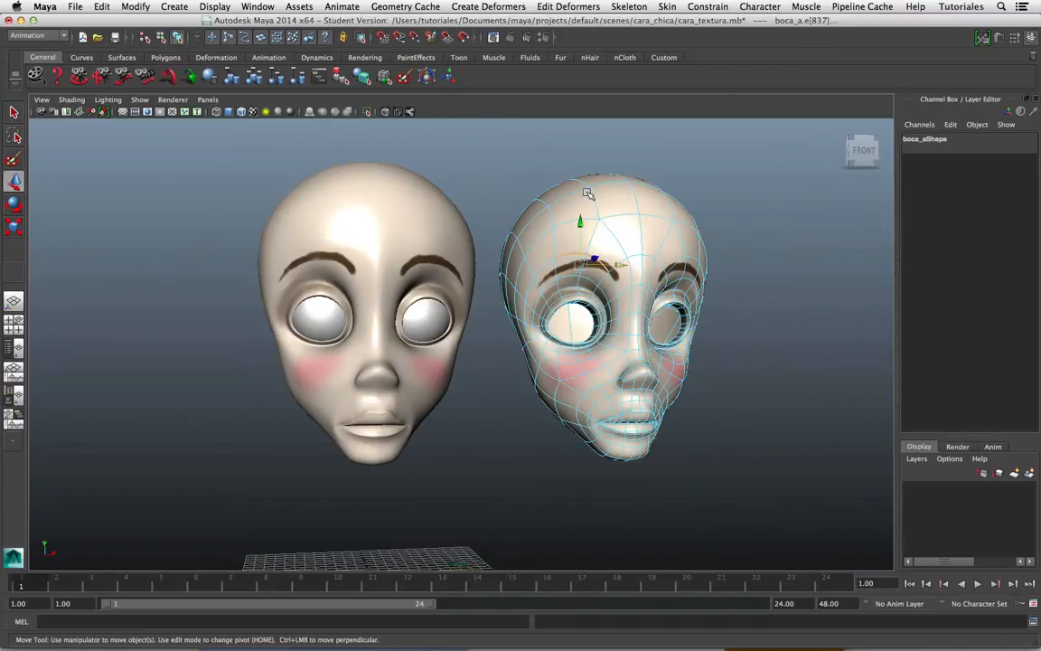
mouse_move(581, 219)
mouse_down()
mouse_move(582, 186)
mouse_move(583, 223)
mouse_move(584, 203)
mouse_up()
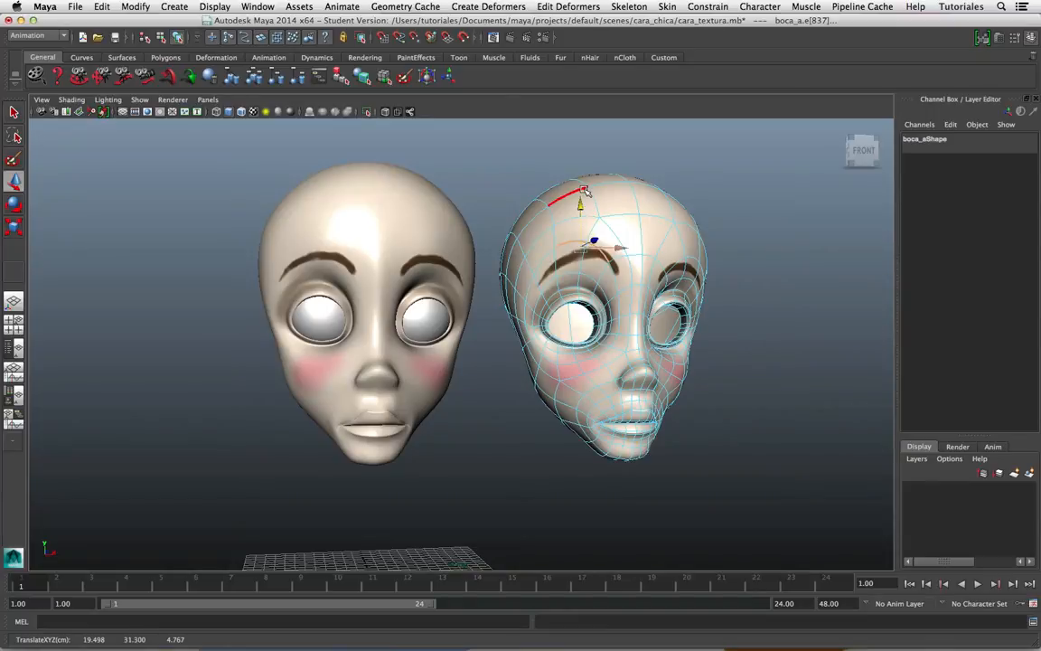
key(z)
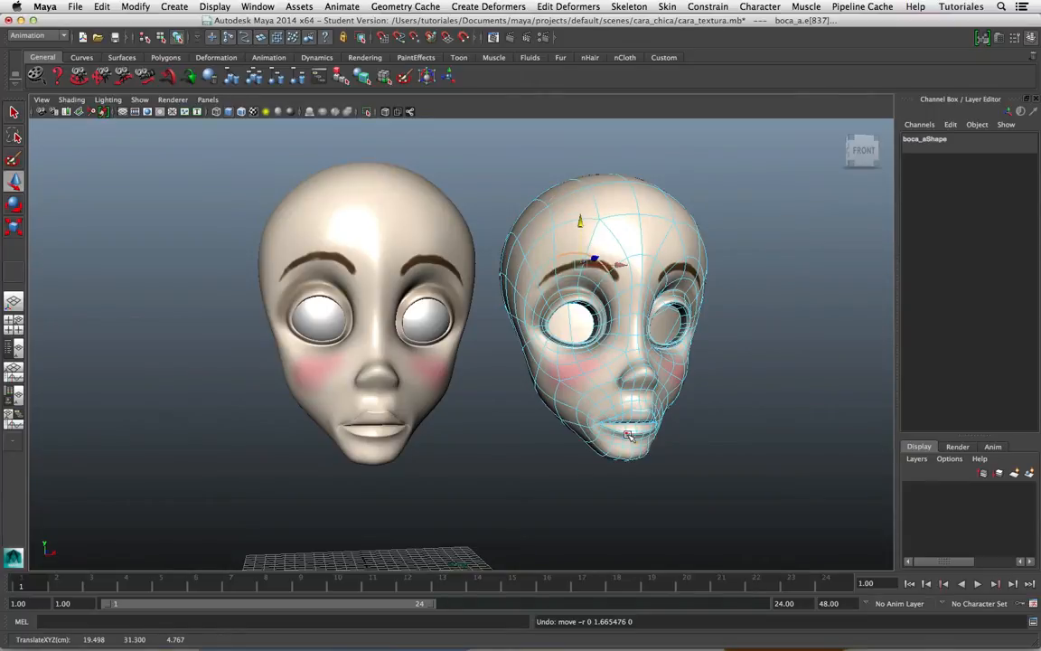
- Switch boca_a to vertex selection and select the vertices of the lower lip and chin
alt+drag(632, 435, 612, 425)
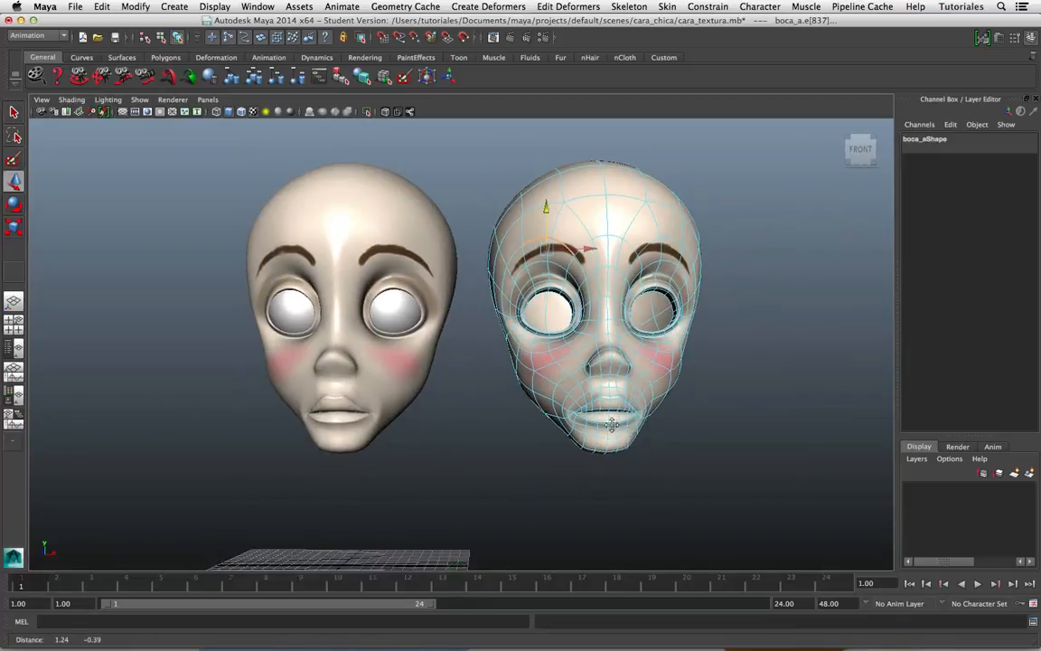
alt+middle_drag(612, 425, 565, 409)
alt+right_drag(565, 409, 688, 455)
alt+middle_drag(597, 451, 511, 412)
alt+right_drag(512, 412, 565, 455)
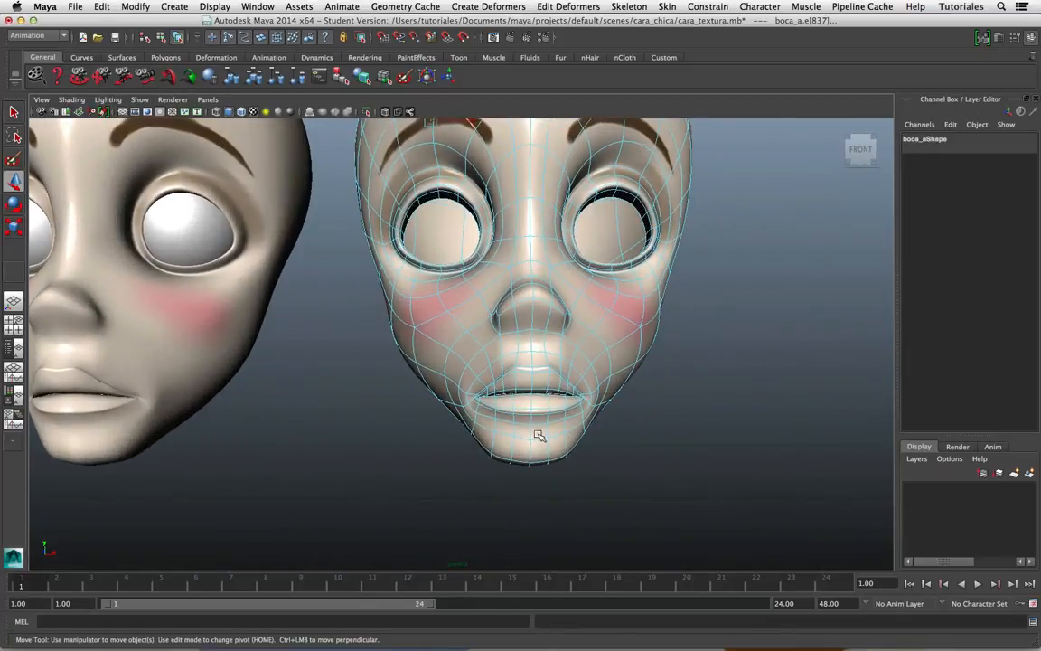
alt+drag(539, 436, 485, 413)
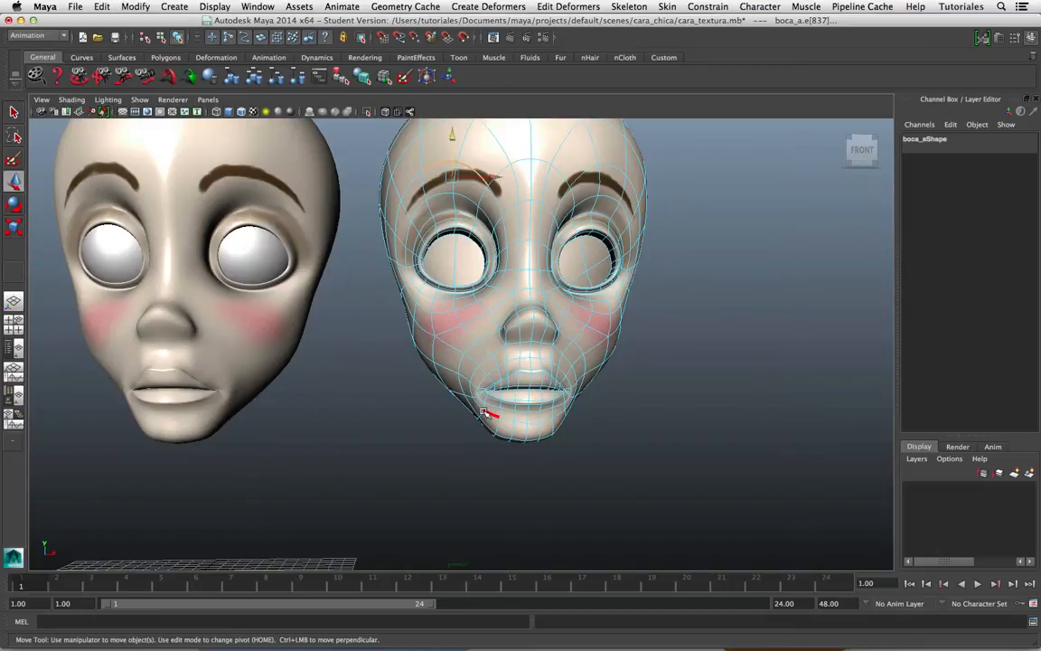
alt+drag(485, 413, 511, 427)
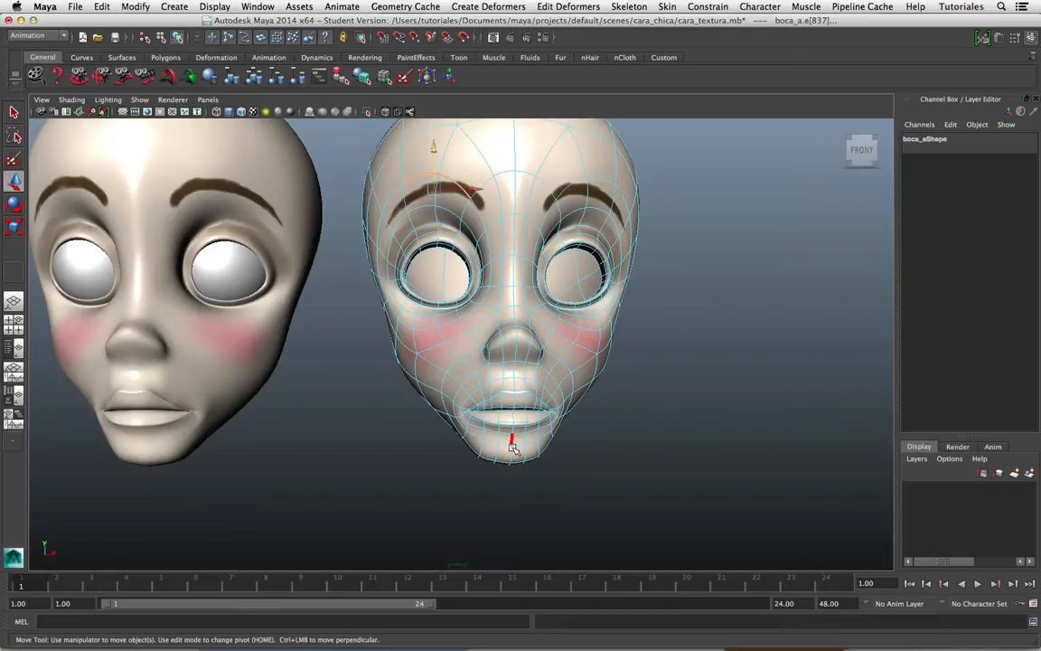
right_drag(466, 407, 489, 370)
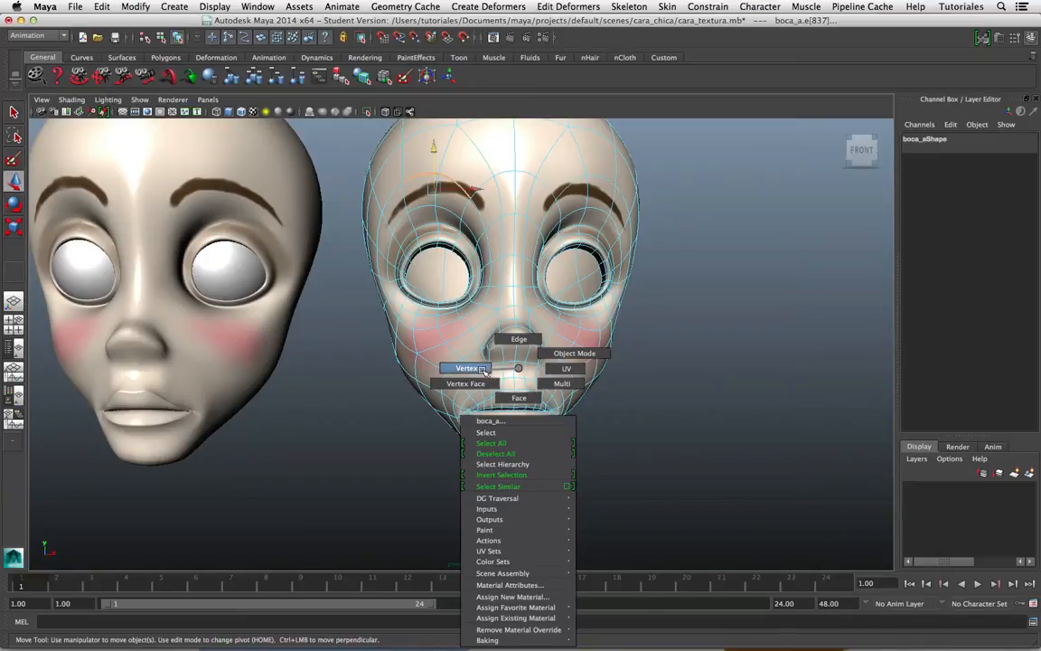
right_drag(479, 369, 480, 370)
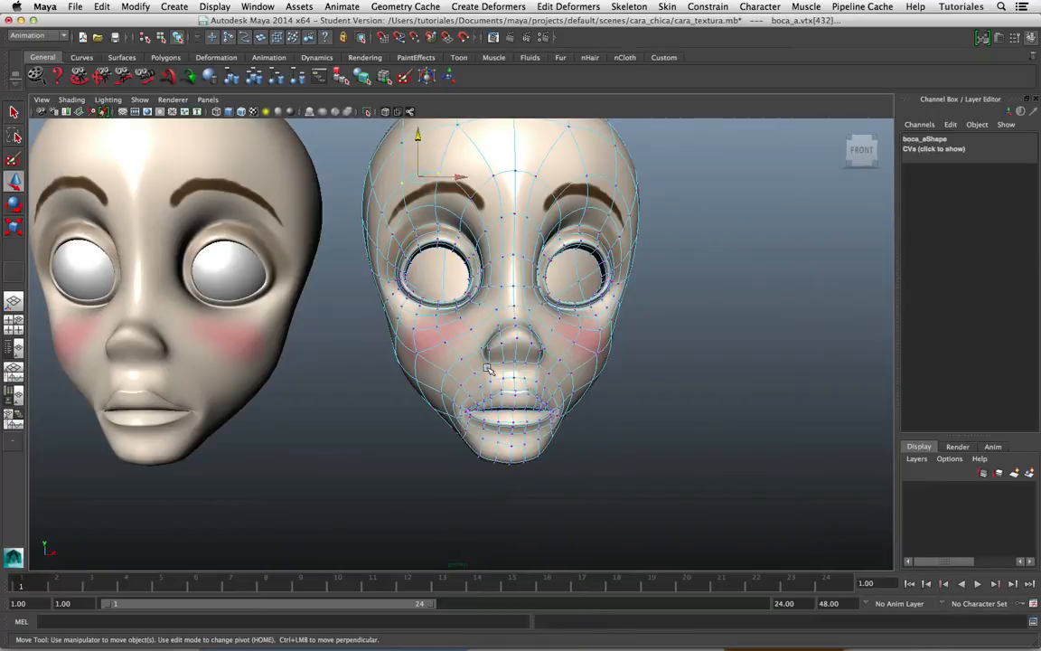
alt+drag(509, 521, 500, 508)
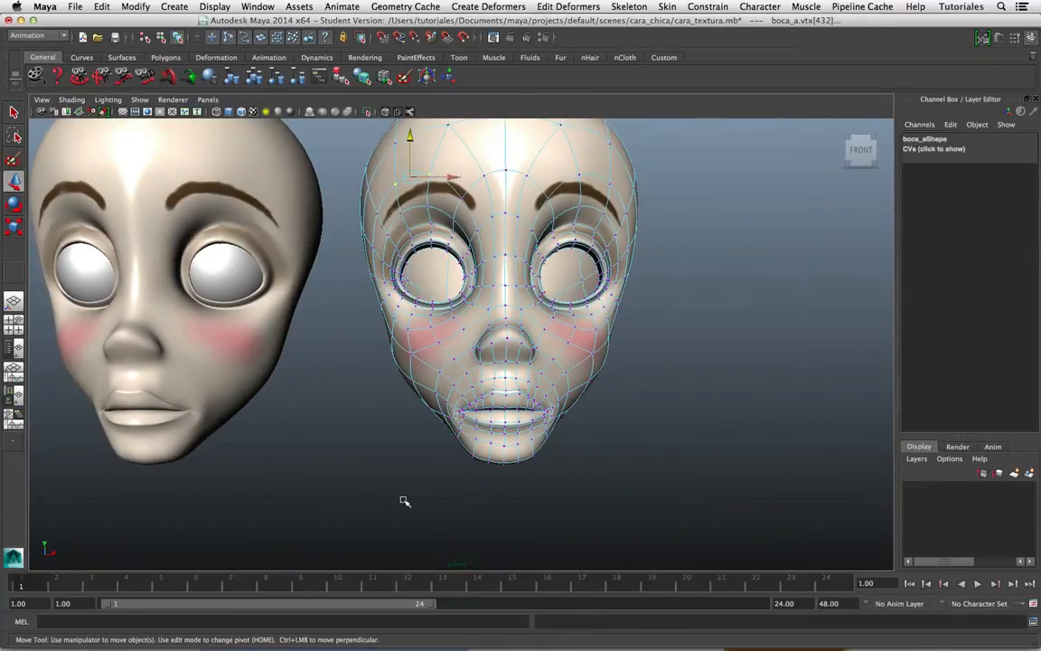
drag(398, 499, 598, 404)
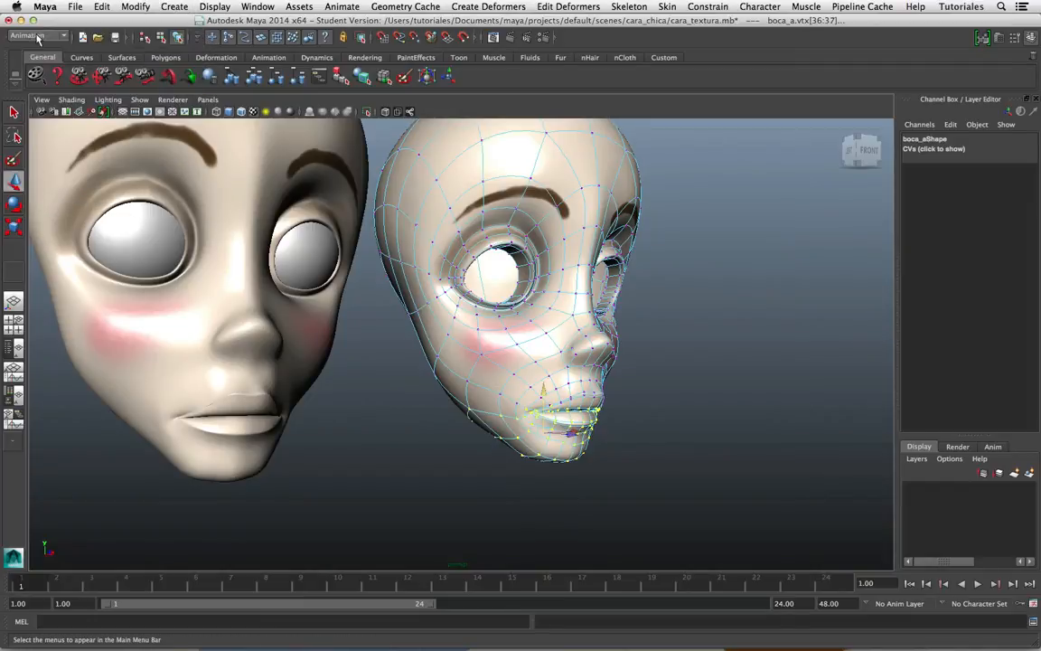
- Create a Cluster deformer from the selected lower-lip and chin vertices
click(495, 6)
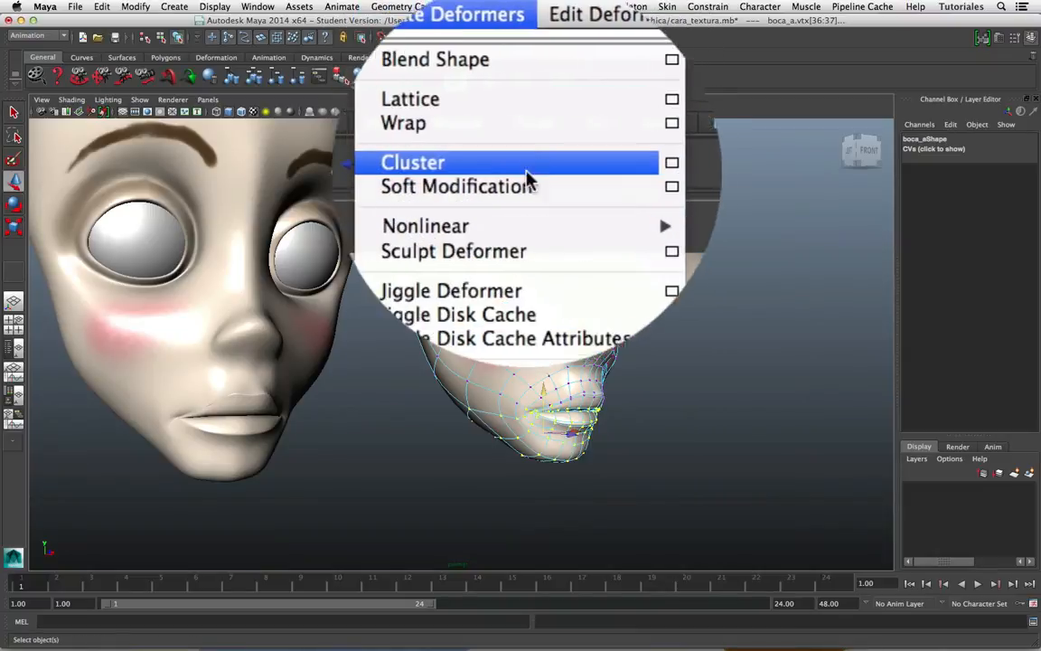
click(506, 77)
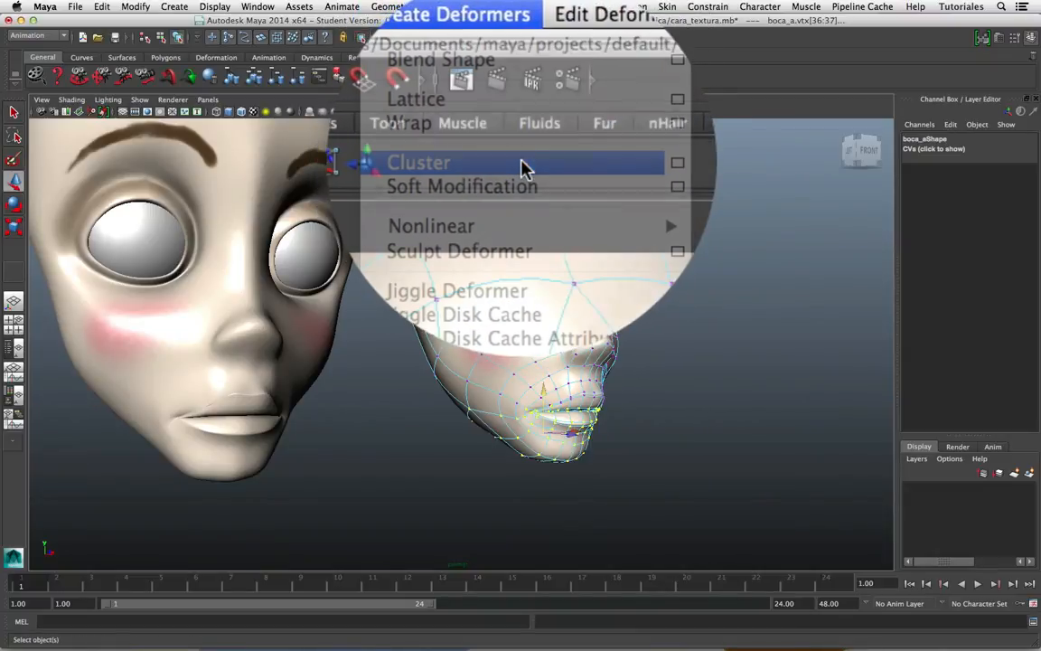
alt+drag(571, 439, 498, 430)
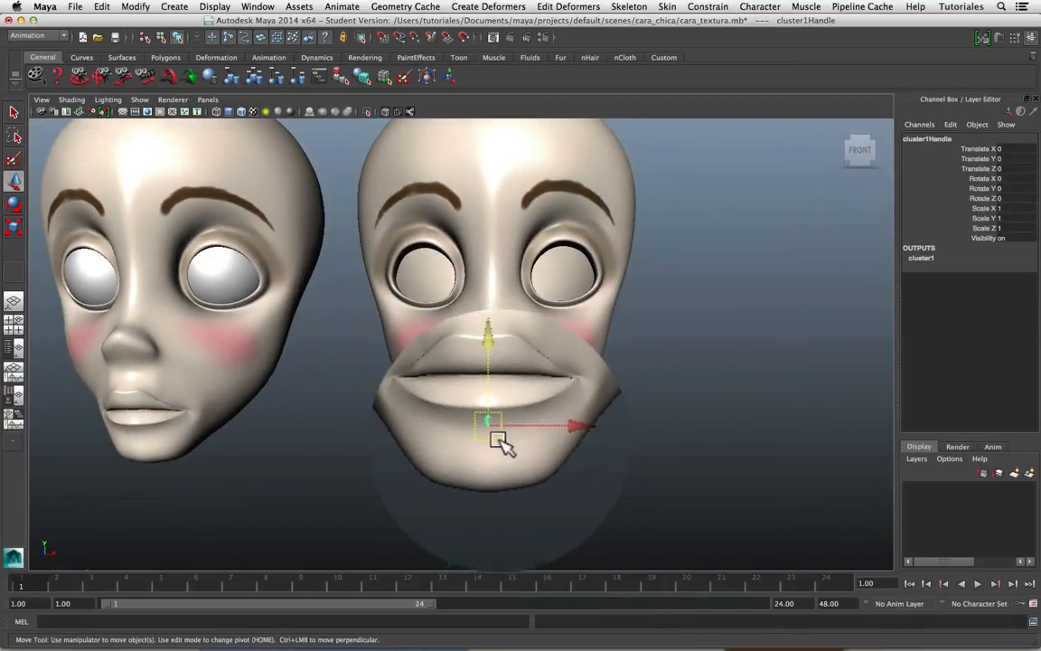
- Test the jaw cluster by moving it freely down and sideways, and undo the move
drag(494, 432, 534, 477)
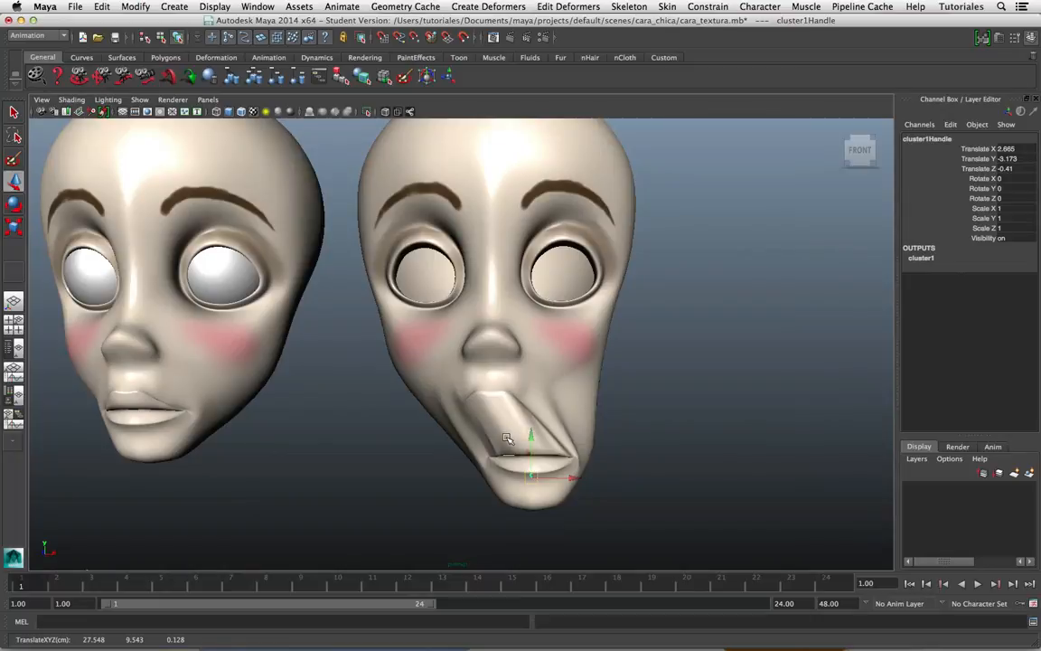
alt+drag(486, 402, 513, 449)
key(z)
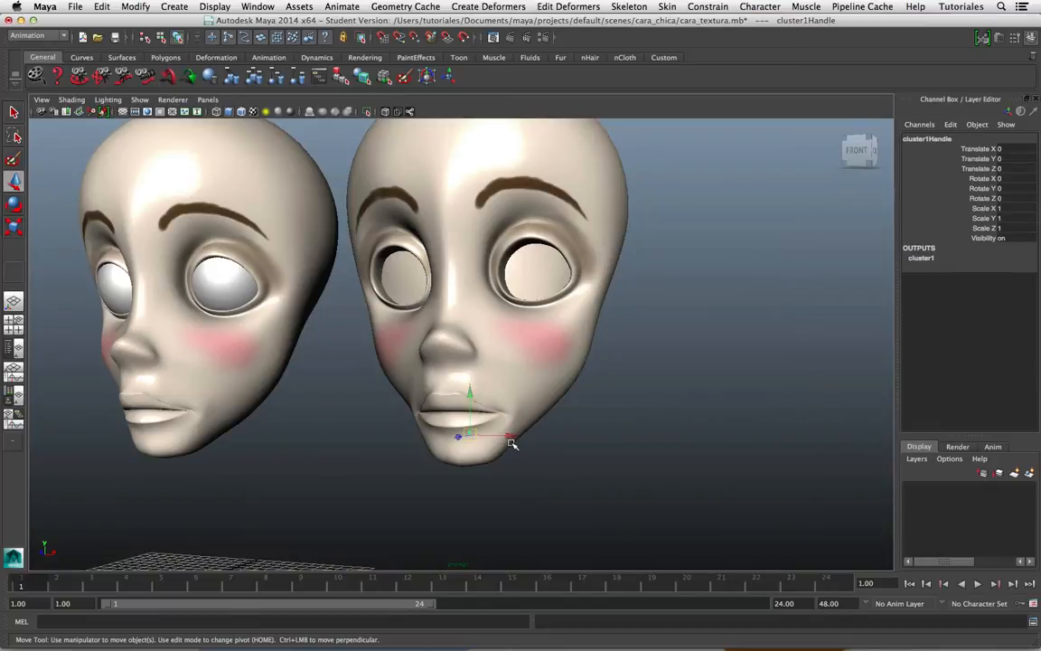
- Move the cluster's pivot up and back to the jaw hinge in the side view, and finish pivot editing
alt+drag(512, 446, 481, 450)
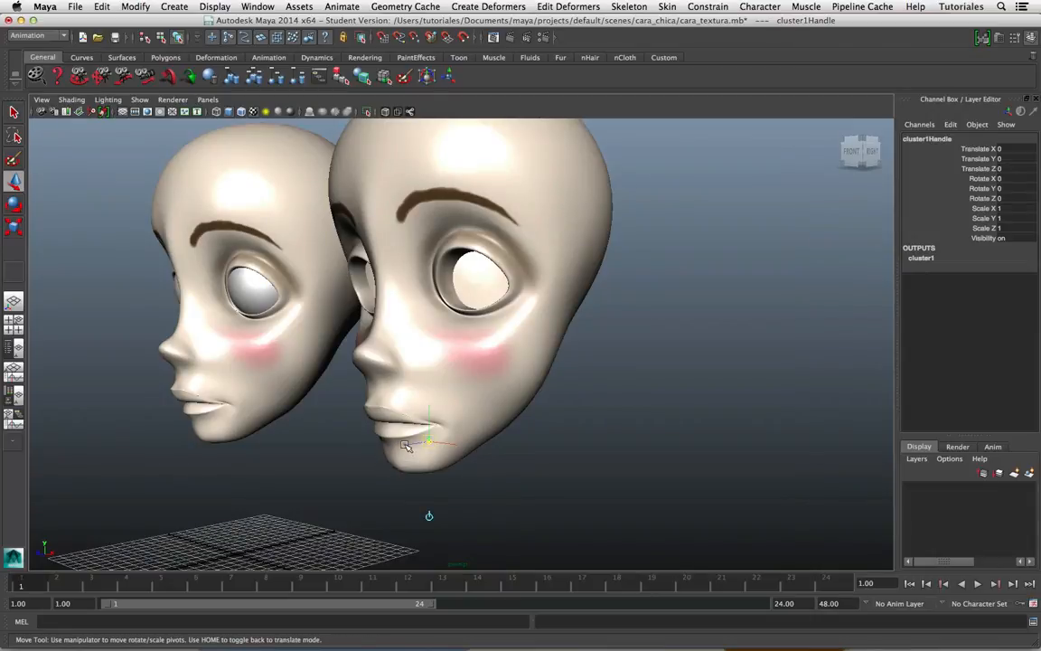
key(space)
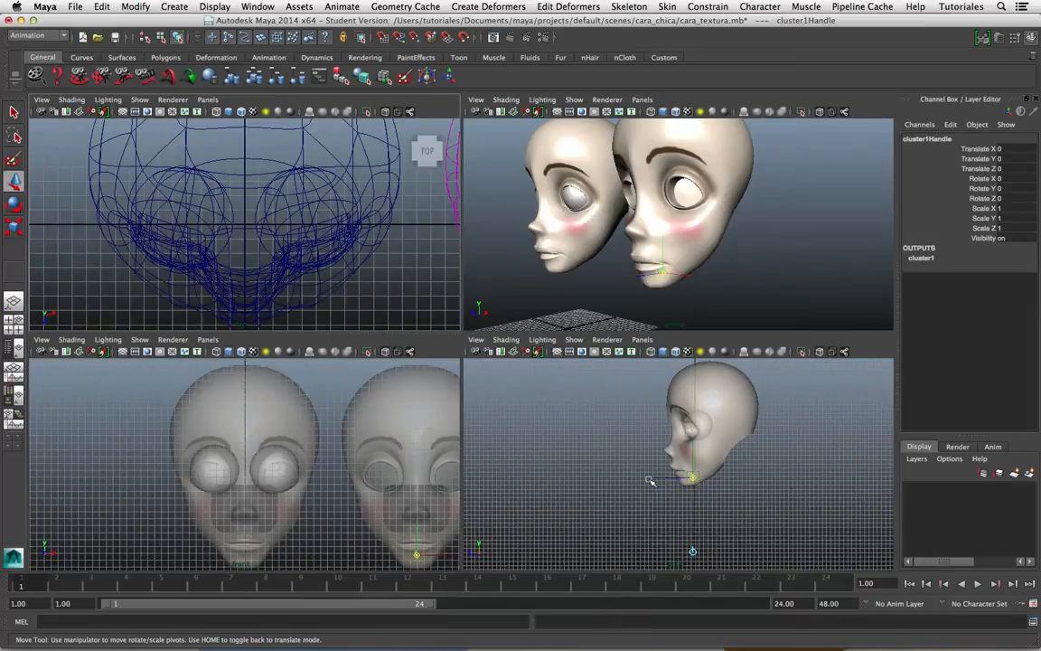
key(space)
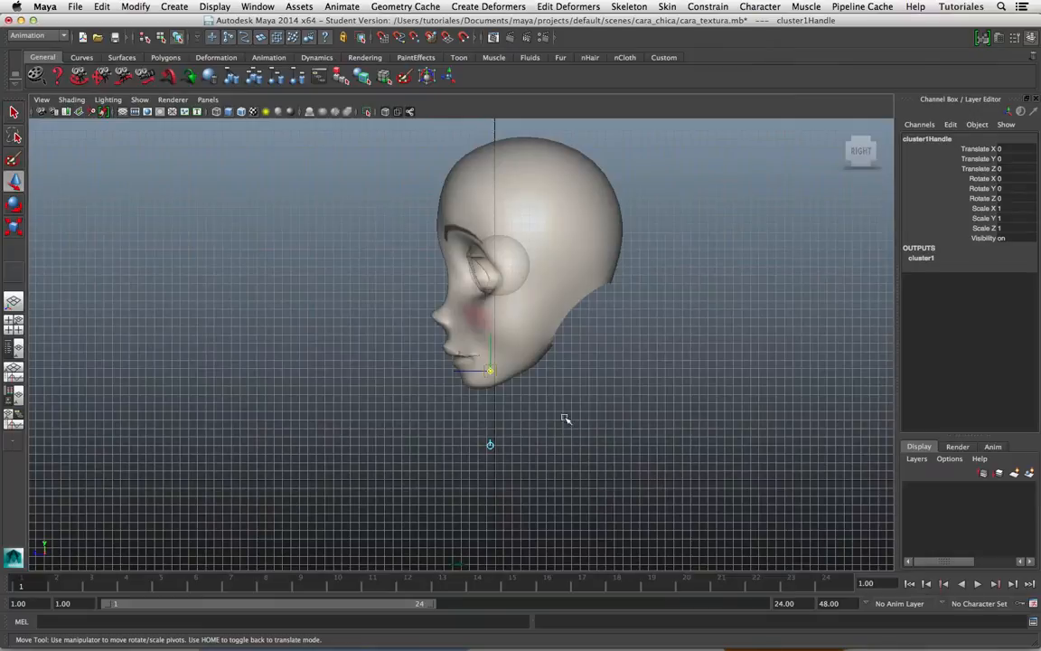
drag(489, 370, 503, 340)
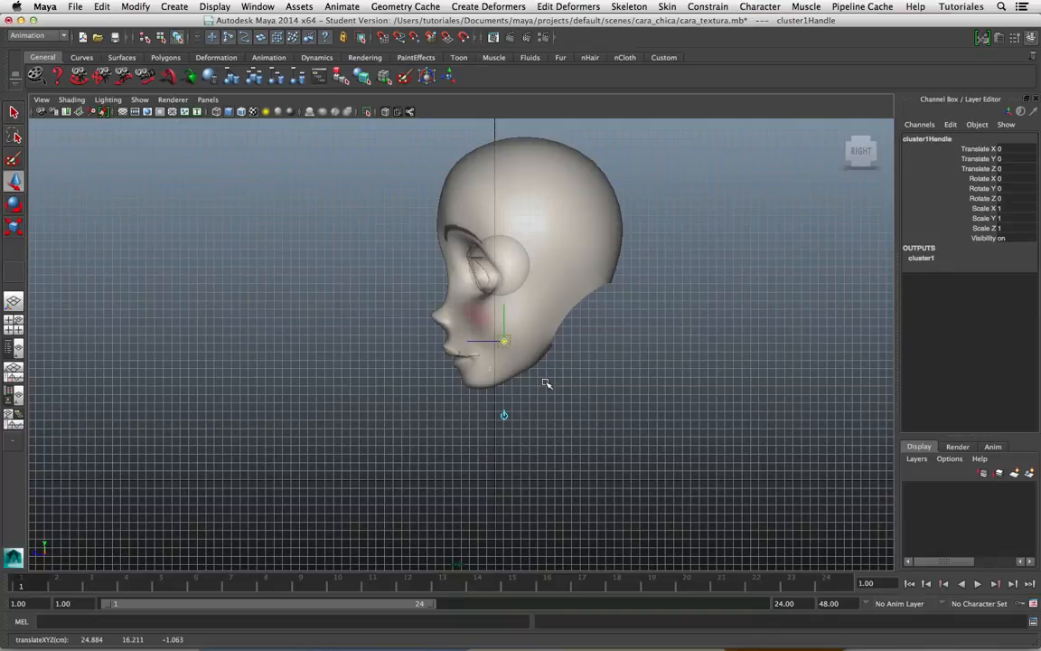
drag(505, 342, 507, 341)
key(space)
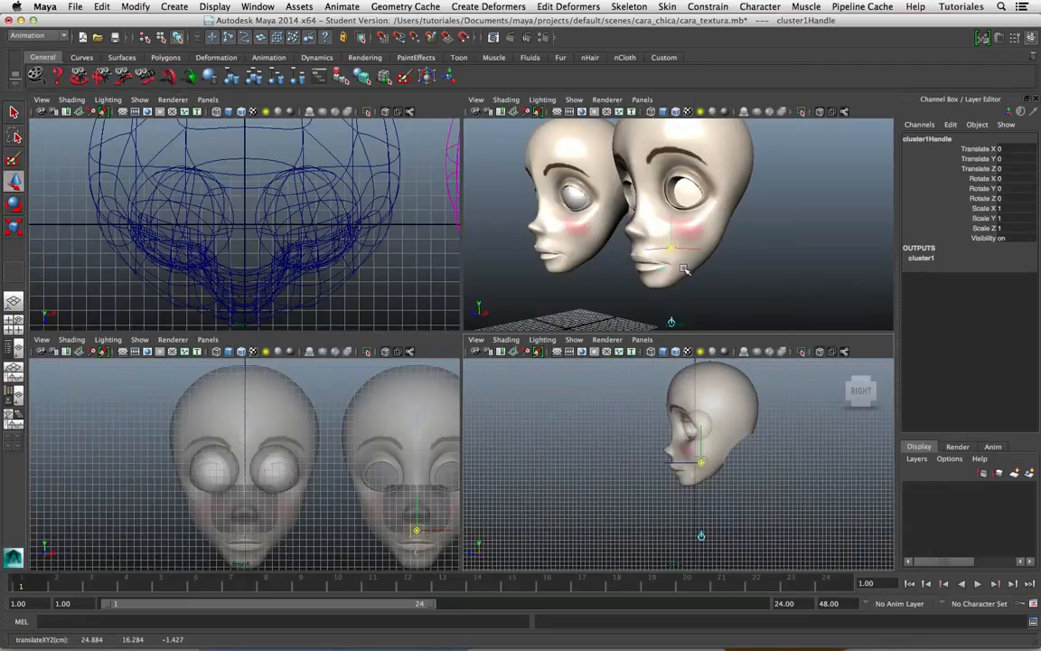
key(space)
alt+drag(413, 456, 412, 454)
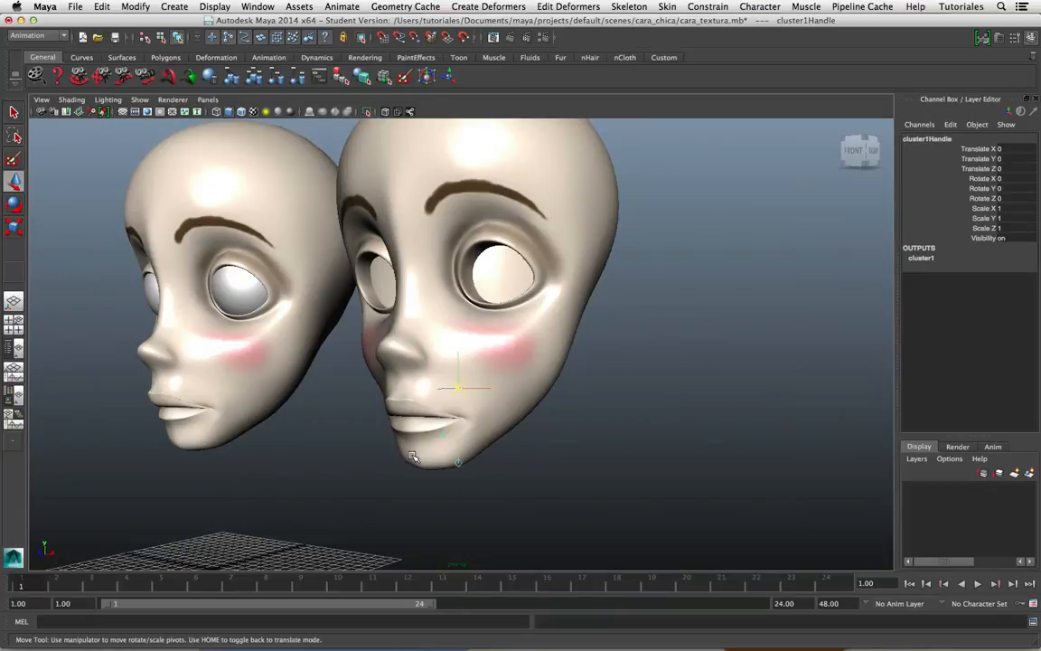
key(Home)
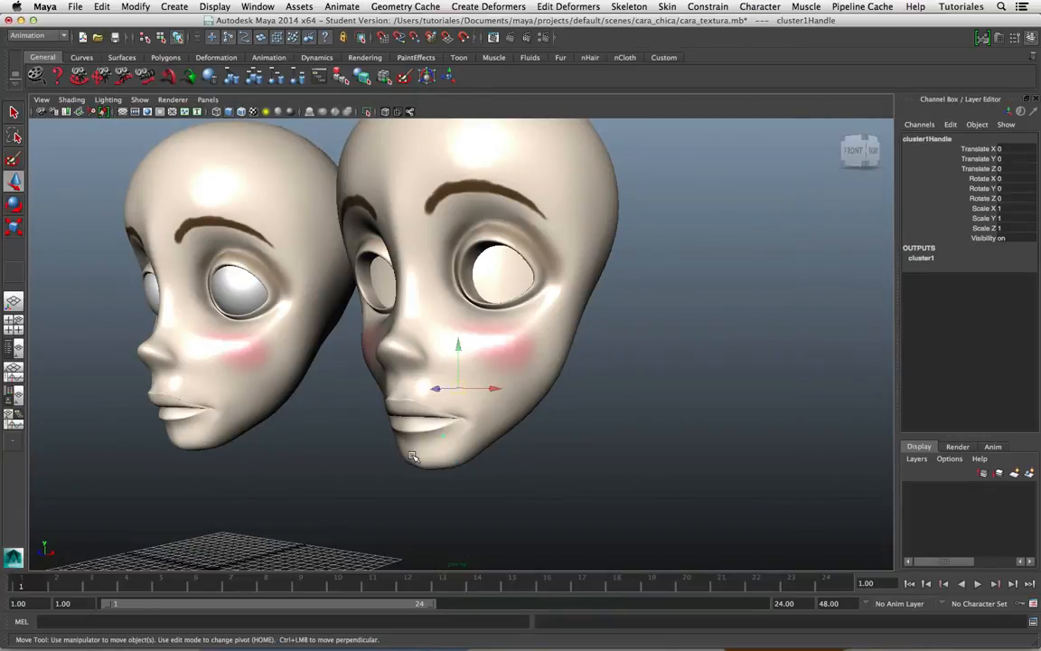
- Rotate the jaw cluster to open the mouth, set its Rotate X to 15, and deselect it
key(e)
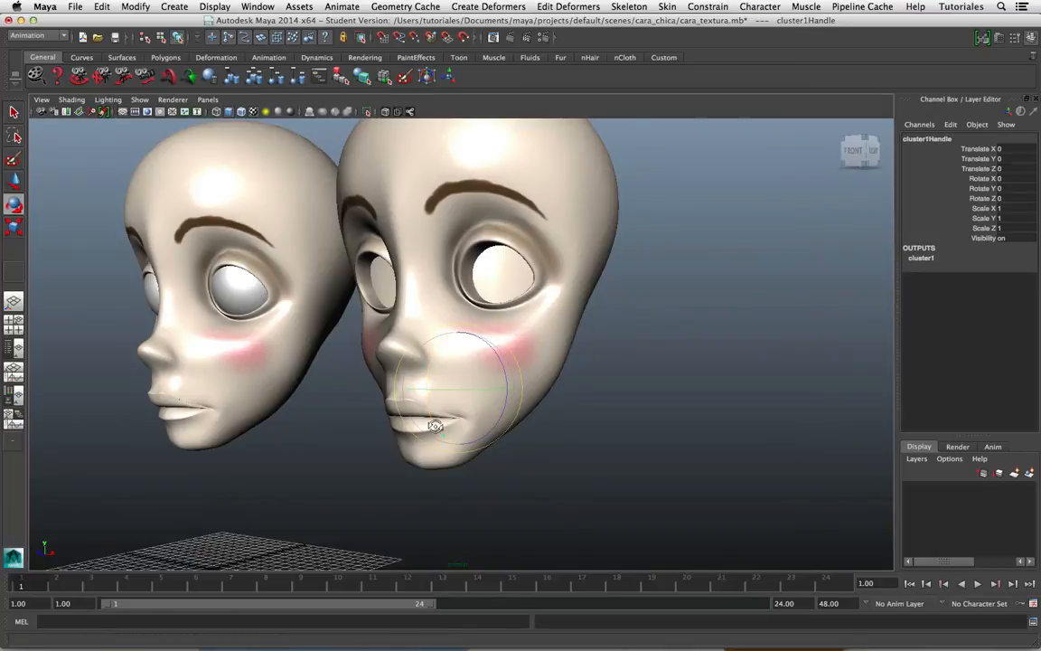
alt+drag(414, 455, 499, 422)
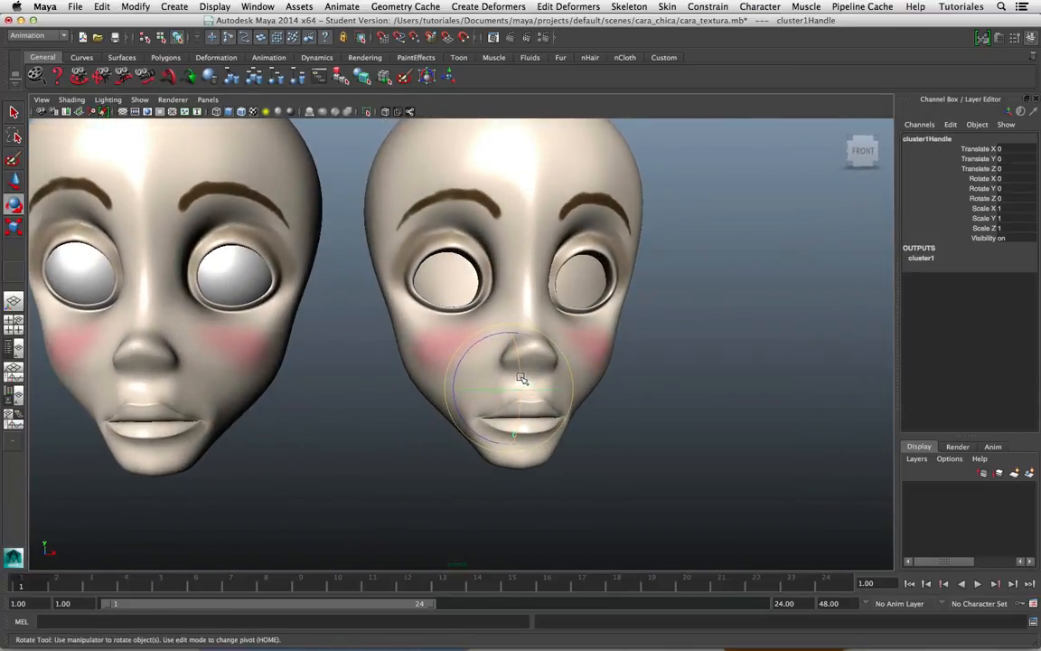
drag(519, 370, 524, 387)
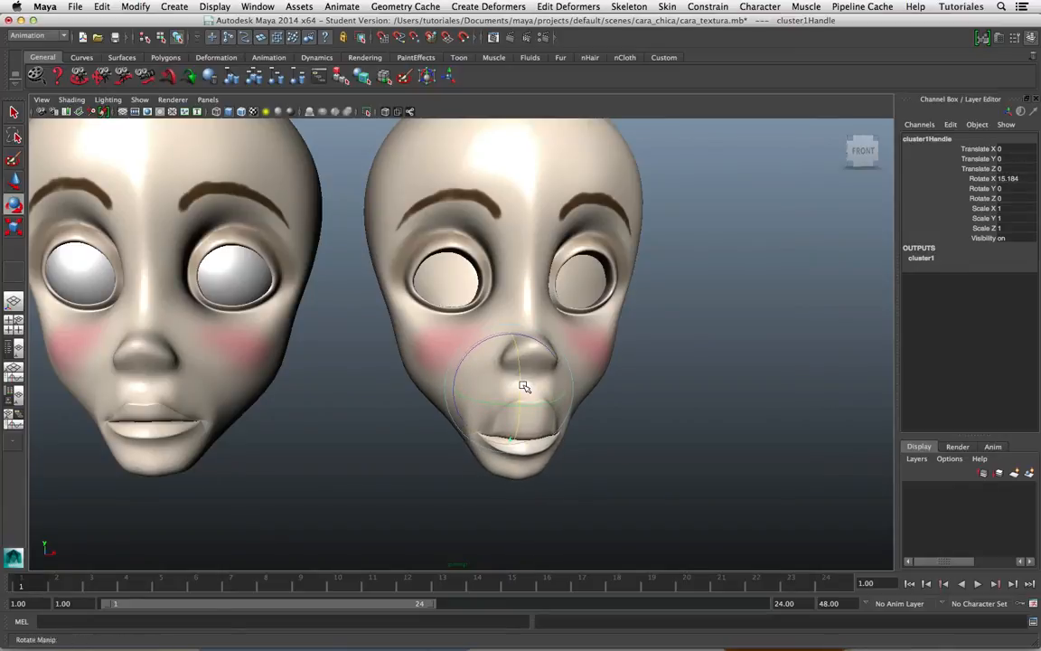
click(978, 179)
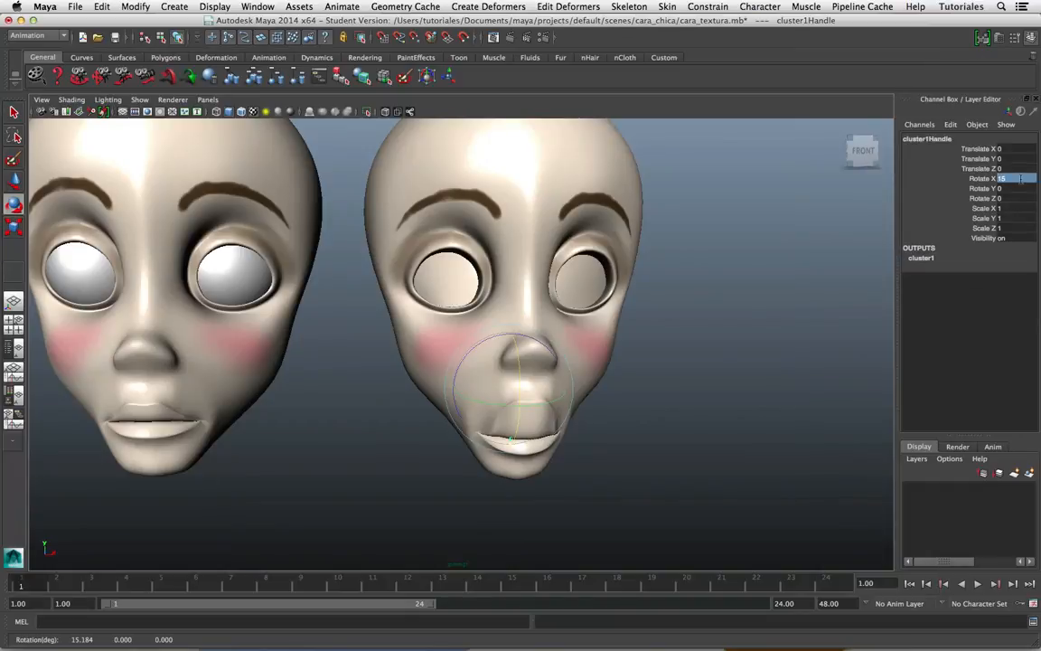
alt+drag(657, 388, 614, 382)
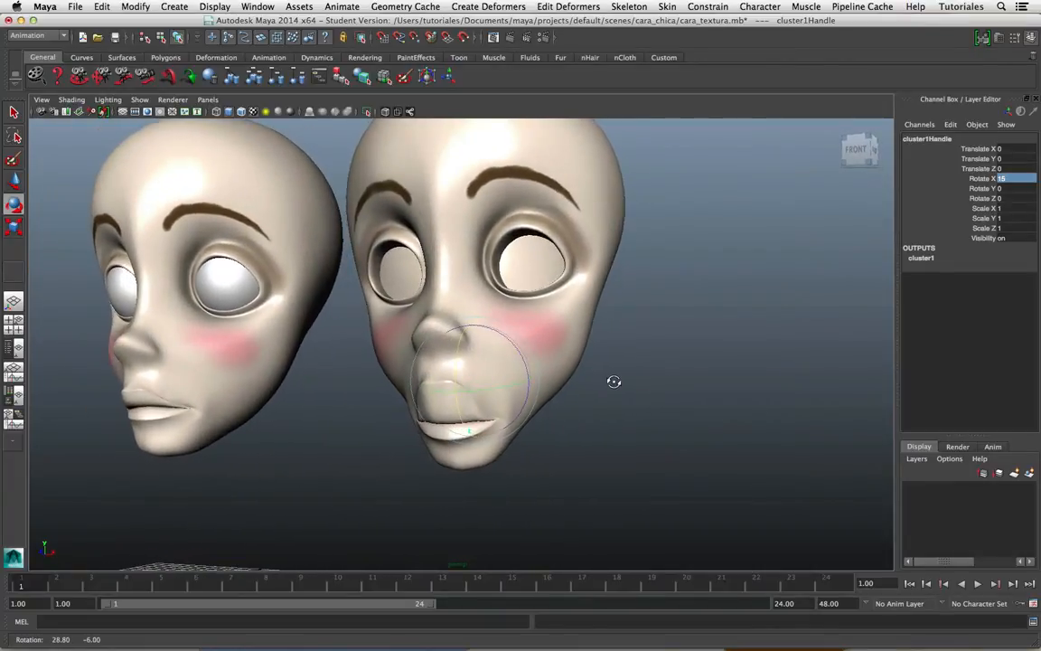
click(600, 397)
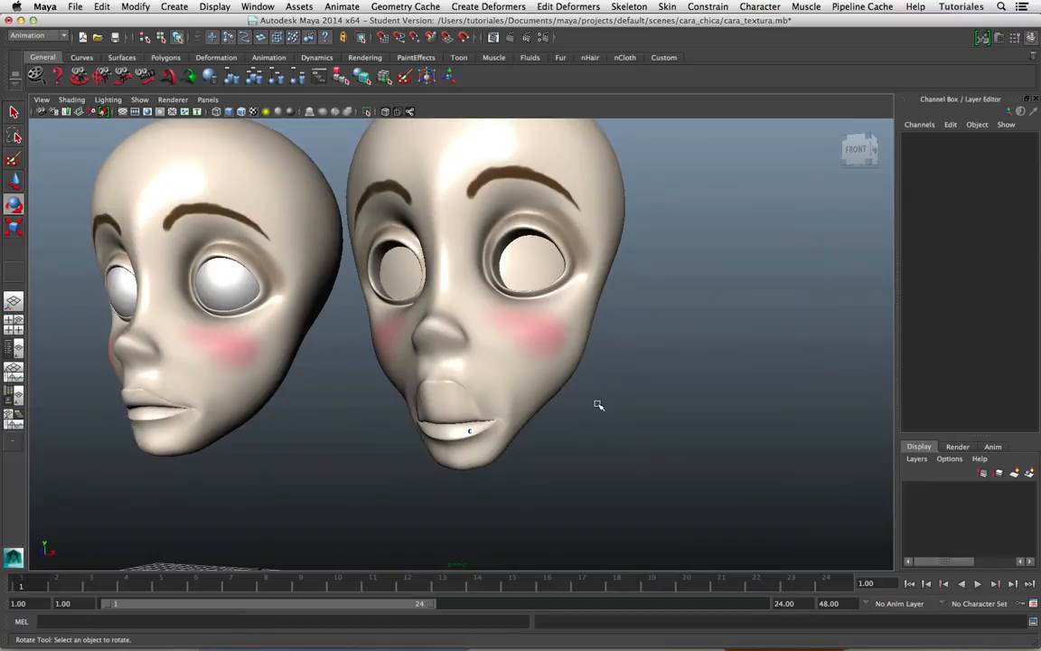
- Select the boca_a head and start painting its cluster1 weights, with the paint tool's settings displayed
click(471, 380)
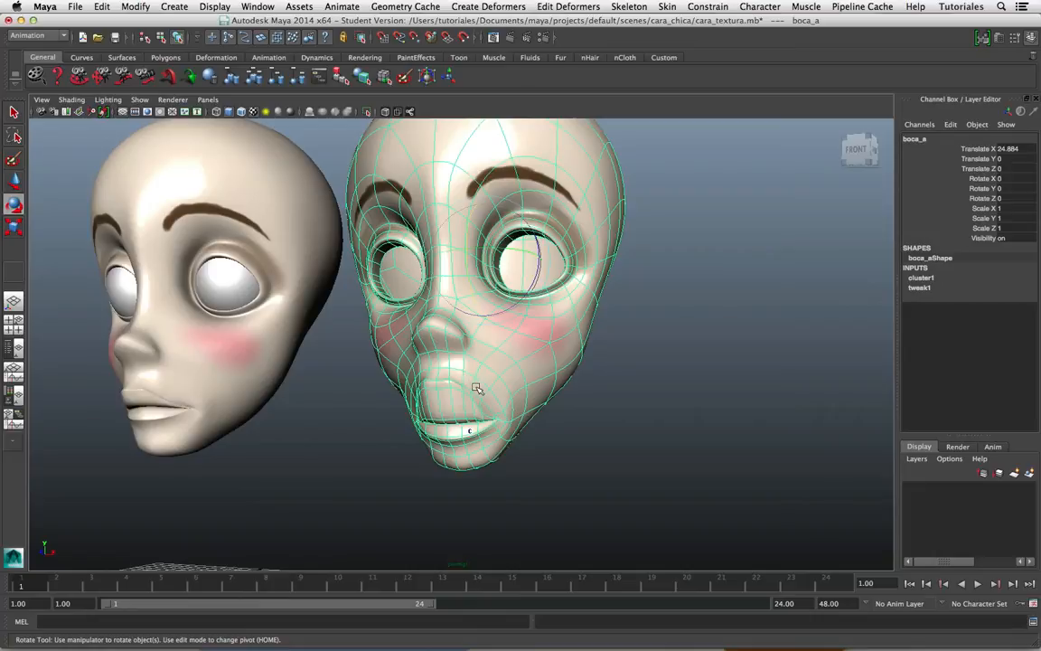
right_click(477, 389)
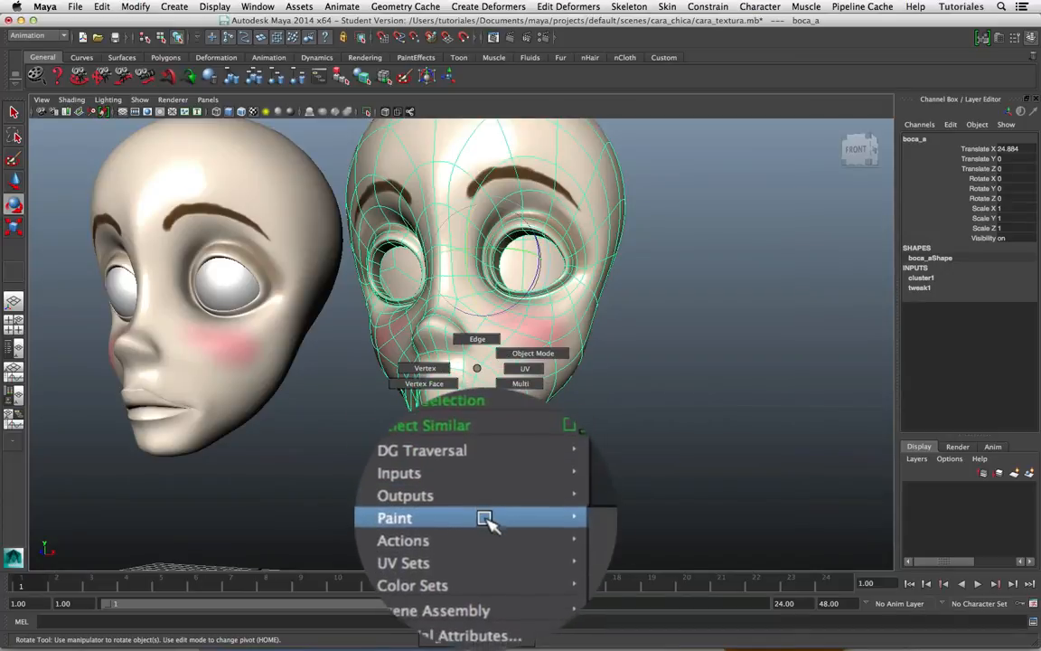
mouse_move(484, 518)
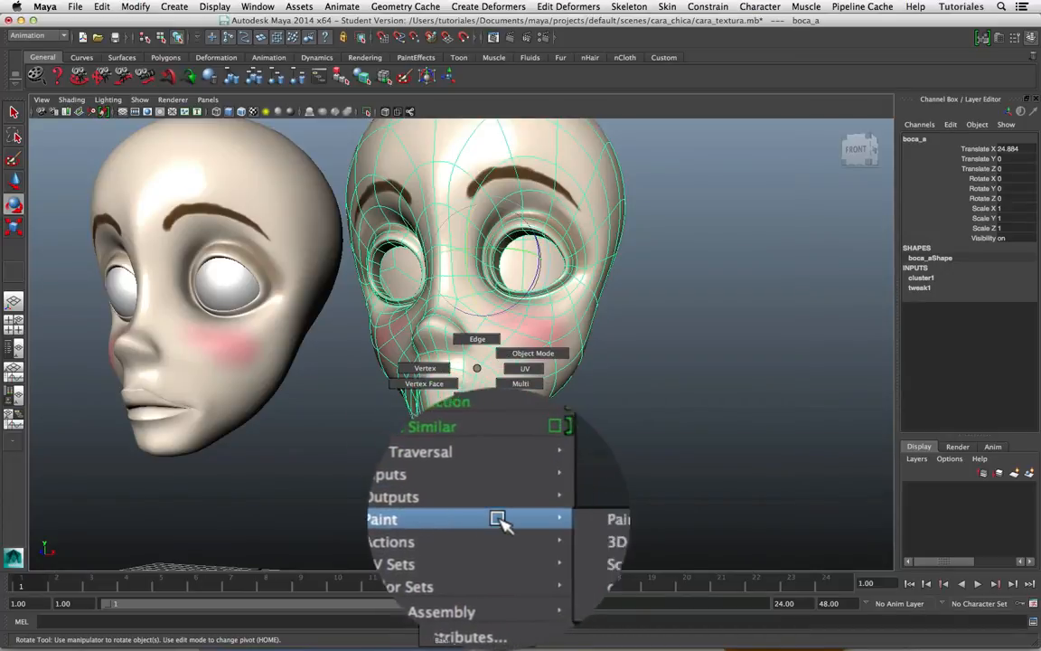
mouse_move(579, 524)
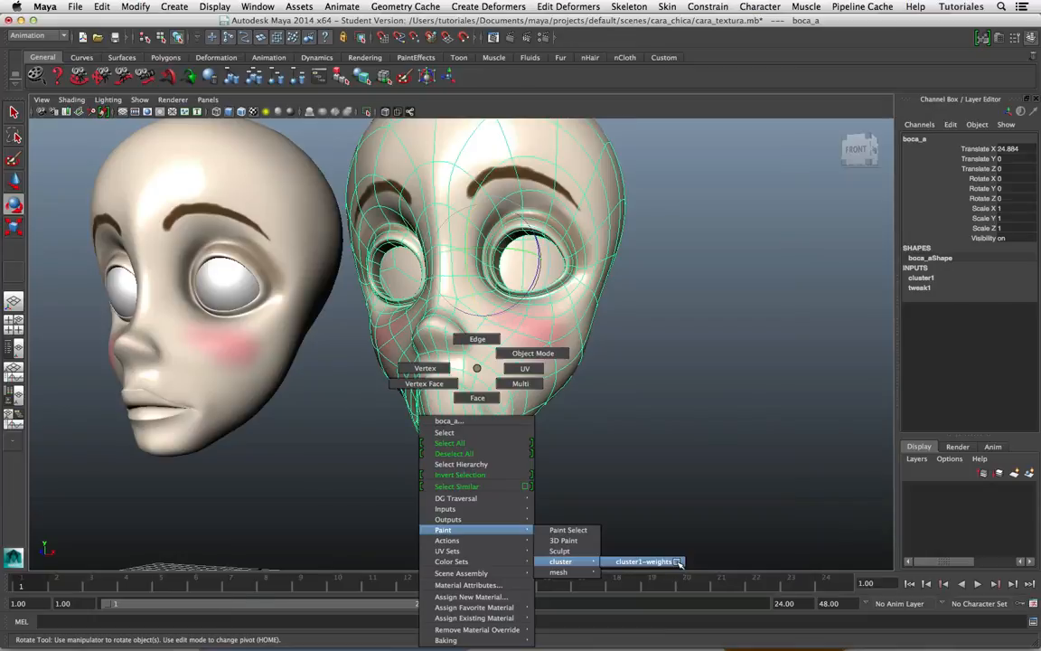
click(677, 561)
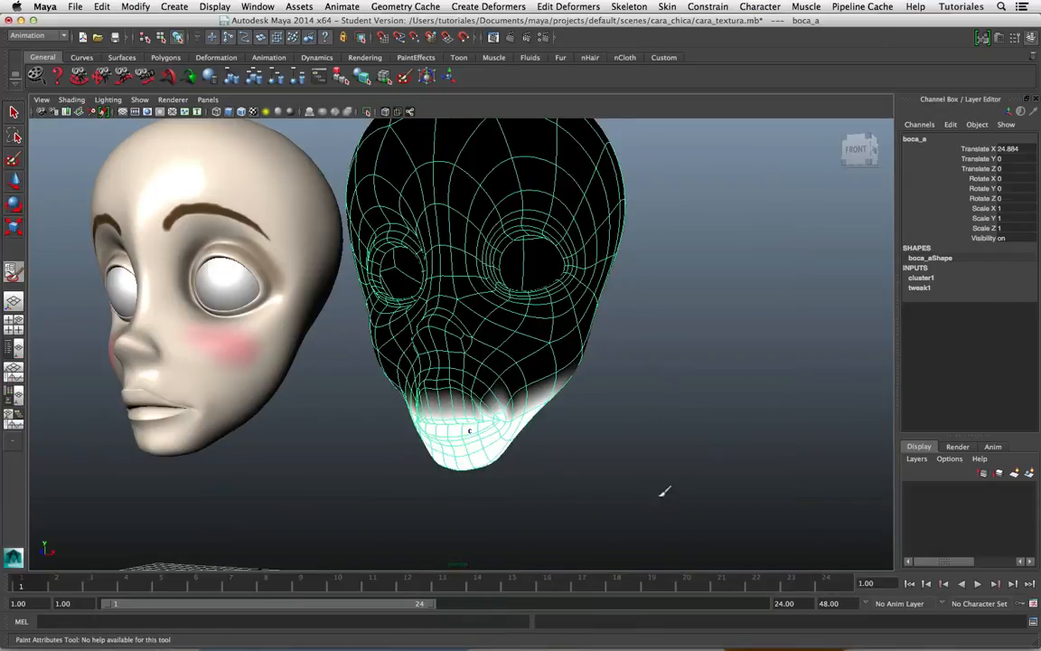
mouse_move(479, 420)
alt+mouse_down()
mouse_move(604, 471)
mouse_move(646, 470)
mouse_move(564, 458)
mouse_move(635, 481)
mouse_move(561, 486)
alt+mouse_up()
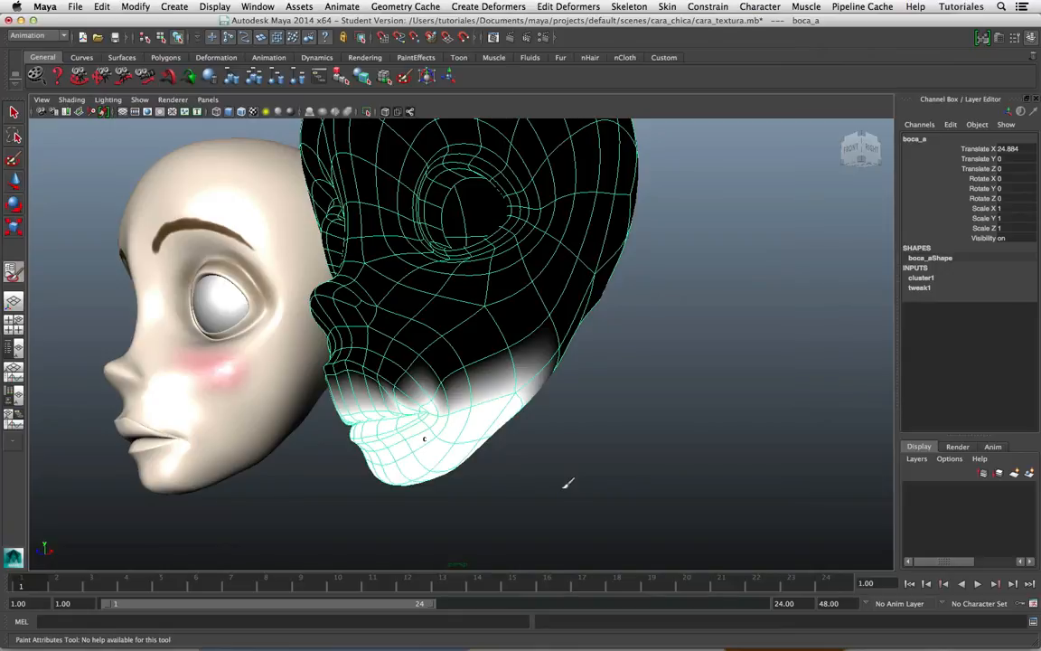
mouse_move(488, 464)
alt+mouse_down()
mouse_move(587, 481)
mouse_move(512, 468)
alt+mouse_up()
alt+right_drag(511, 469, 614, 500)
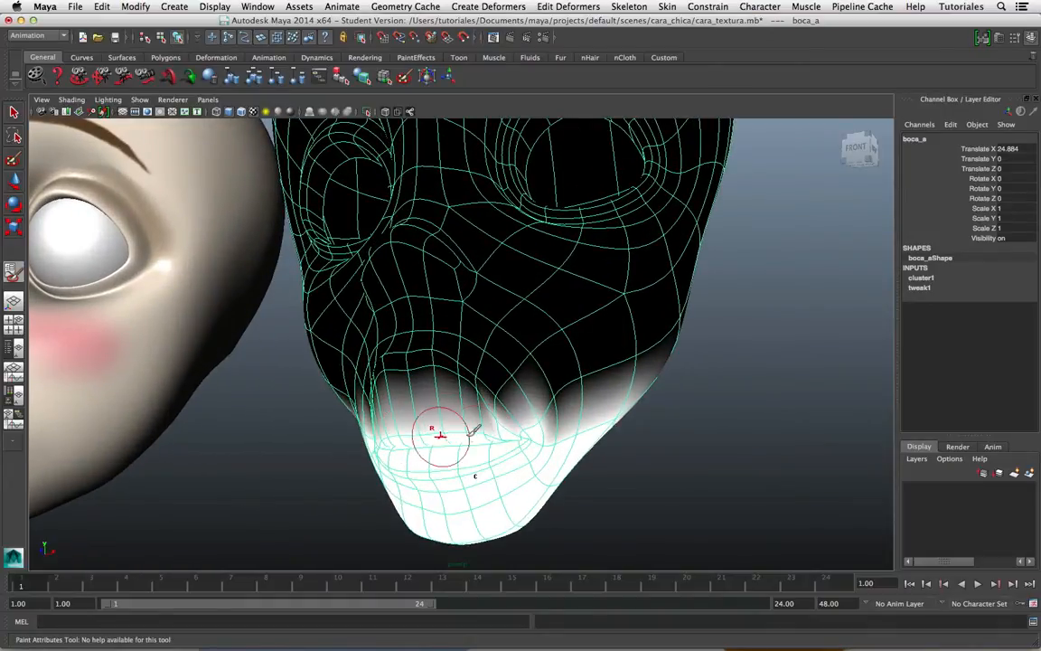
alt+drag(476, 432, 412, 408)
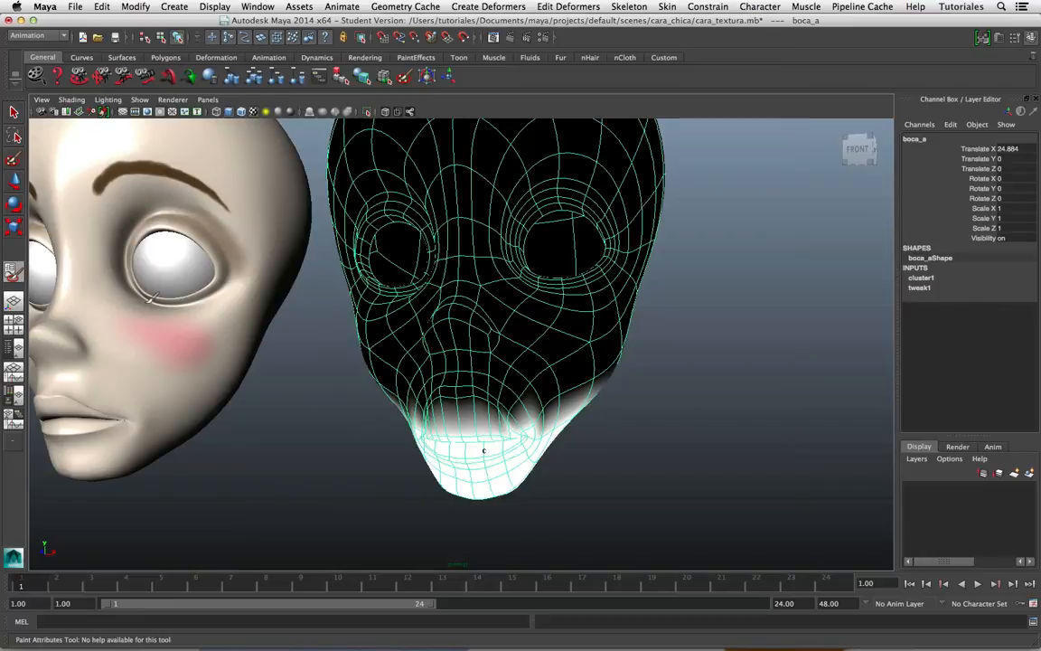
double_click(16, 275)
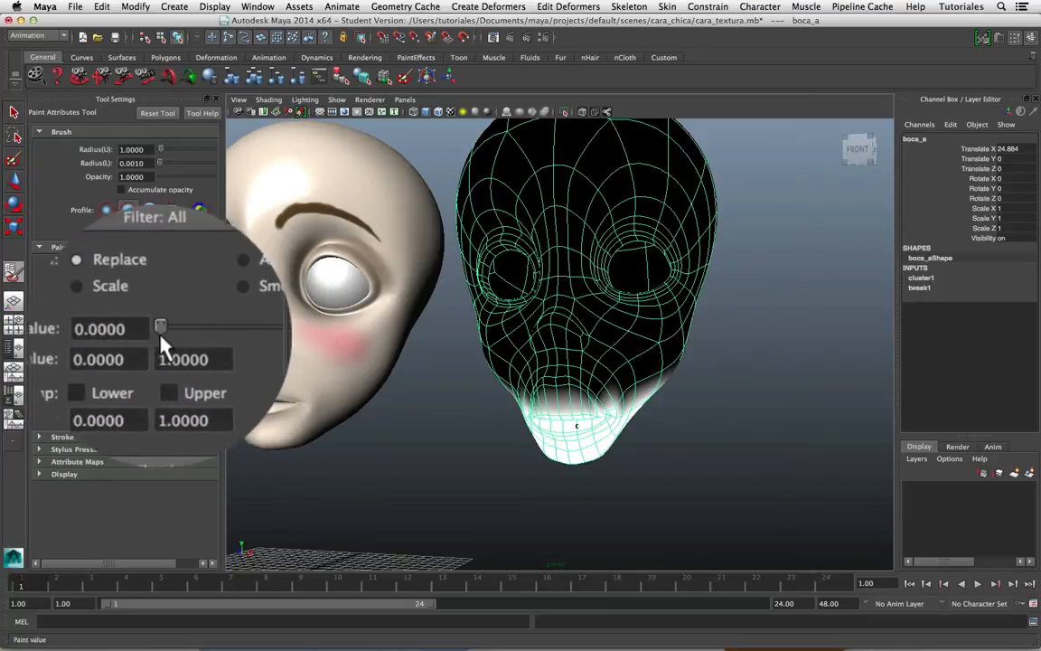
- Paint the upper lip out of the cluster weights using the Replace operation with value 0
alt+drag(582, 354, 572, 354)
alt+right_drag(572, 353, 695, 393)
alt+drag(738, 379, 712, 387)
mouse_move(621, 419)
mouse_down()
mouse_move(617, 430)
mouse_move(584, 422)
mouse_move(669, 434)
mouse_up()
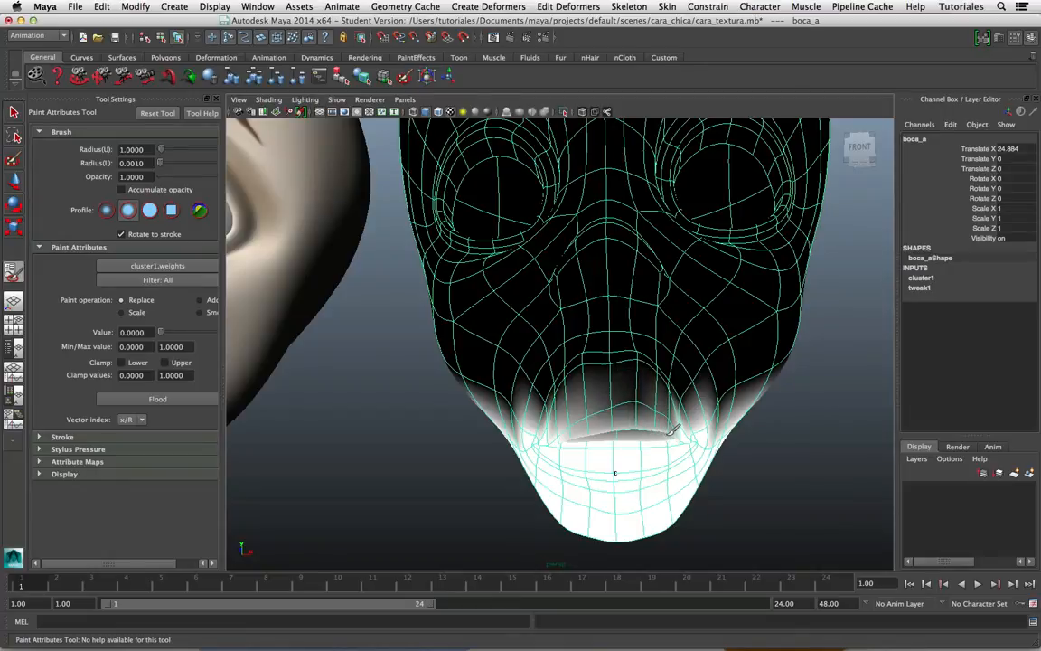
mouse_move(622, 404)
mouse_down()
mouse_move(599, 404)
mouse_move(634, 411)
mouse_up()
mouse_move(720, 418)
mouse_down()
mouse_move(669, 425)
mouse_move(688, 412)
mouse_move(667, 399)
mouse_move(606, 297)
mouse_up()
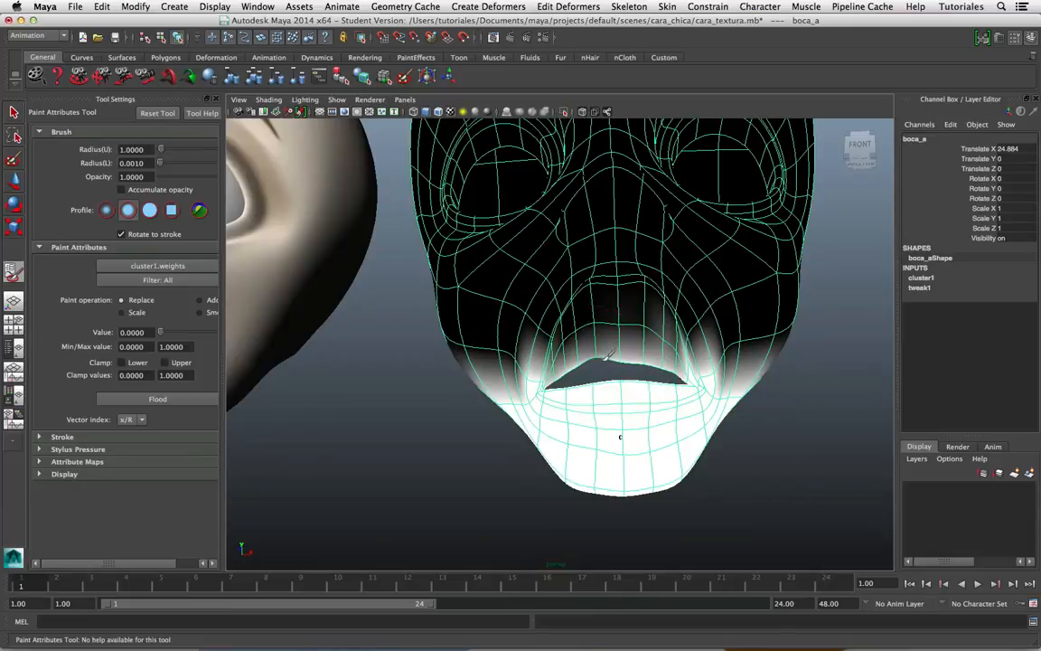
mouse_move(649, 355)
mouse_down()
mouse_move(680, 362)
mouse_move(598, 353)
mouse_move(617, 327)
mouse_move(670, 355)
mouse_move(571, 348)
mouse_move(548, 363)
mouse_move(662, 365)
mouse_up()
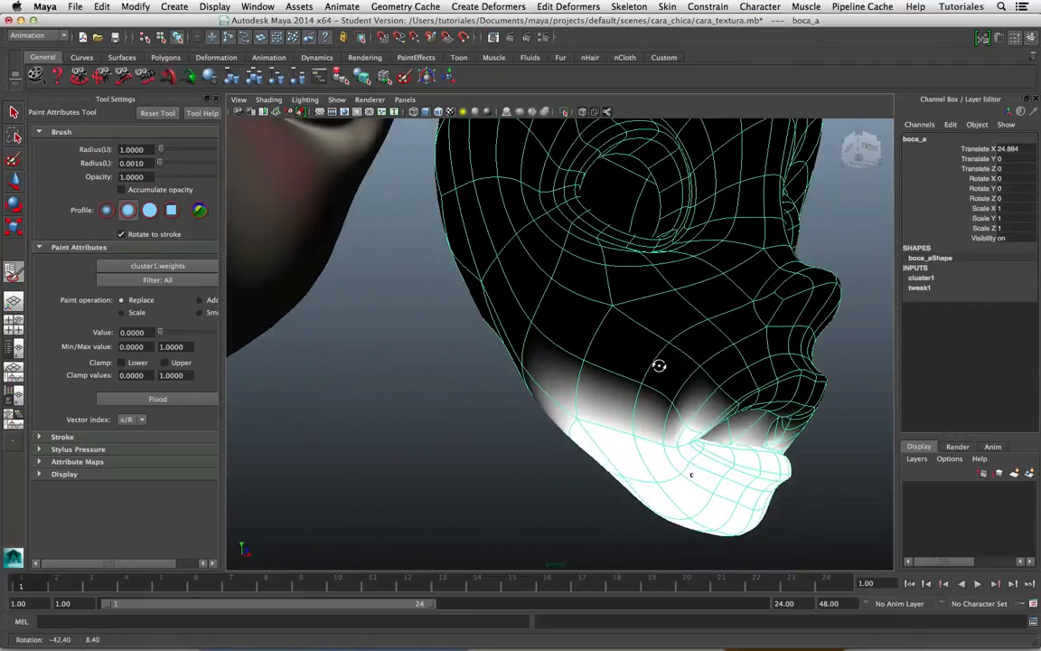
- Enlarge the brush radius to 2.4445 and paint cluster weight 0 around both mouth corners and the cheeks
alt+right_drag(662, 365, 663, 353)
mouse_move(664, 352)
alt+mouse_down()
mouse_move(587, 326)
mouse_move(538, 332)
mouse_move(622, 328)
mouse_move(569, 318)
mouse_move(591, 320)
mouse_move(492, 344)
mouse_move(506, 343)
alt+mouse_up()
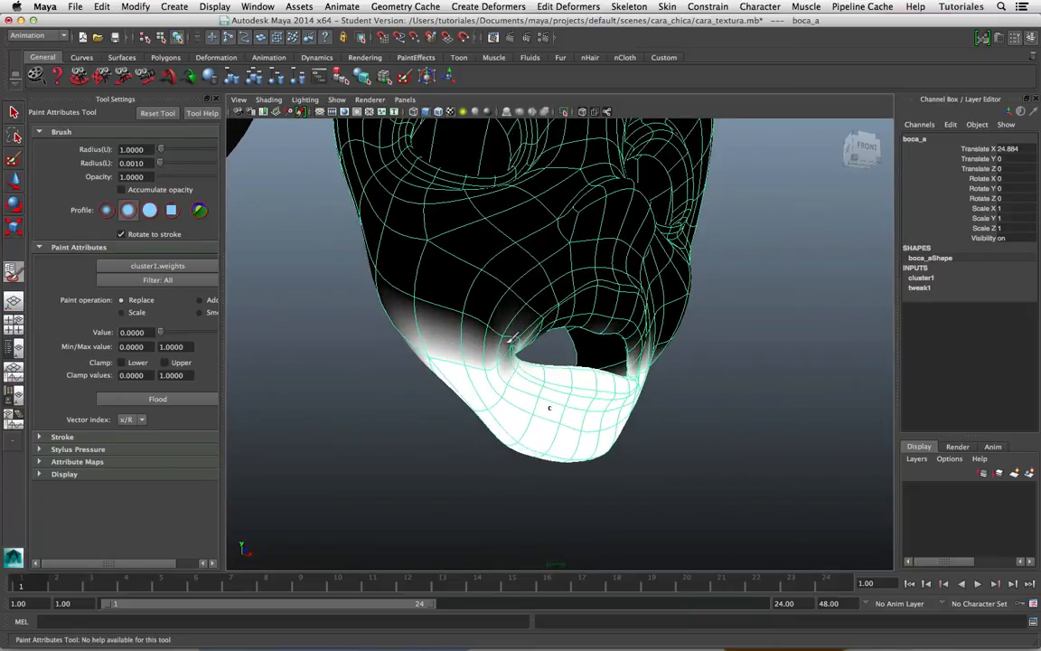
mouse_move(521, 336)
alt+mouse_down()
mouse_move(477, 339)
mouse_move(597, 372)
mouse_move(631, 368)
alt+mouse_up()
drag(642, 270, 650, 270)
mouse_move(571, 262)
mouse_down()
mouse_move(539, 328)
mouse_move(353, 341)
mouse_up()
mouse_move(671, 374)
alt+mouse_down()
mouse_move(406, 363)
mouse_move(685, 367)
mouse_move(769, 383)
alt+mouse_up()
scroll(741, 378, up, 5)
alt+drag(656, 346, 676, 353)
scroll(623, 330, down, 5)
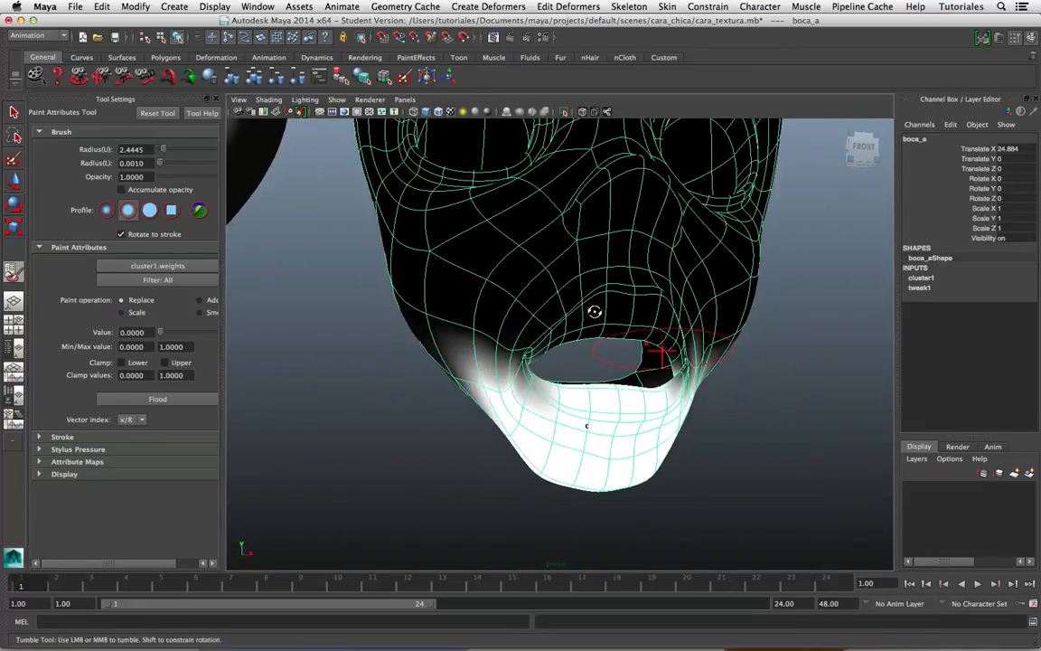
alt+drag(595, 312, 579, 318)
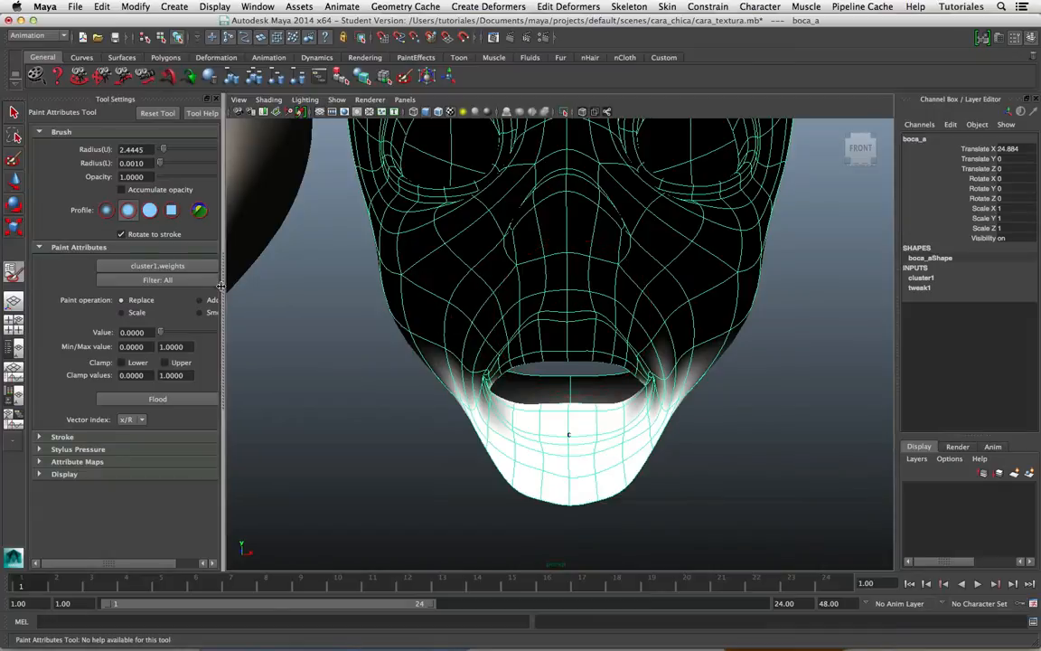
- Switch the paint operation to Smooth, blend the cluster weights along both sides of the jaw and mouth corners, and leave weight painting
alt+drag(415, 348, 488, 342)
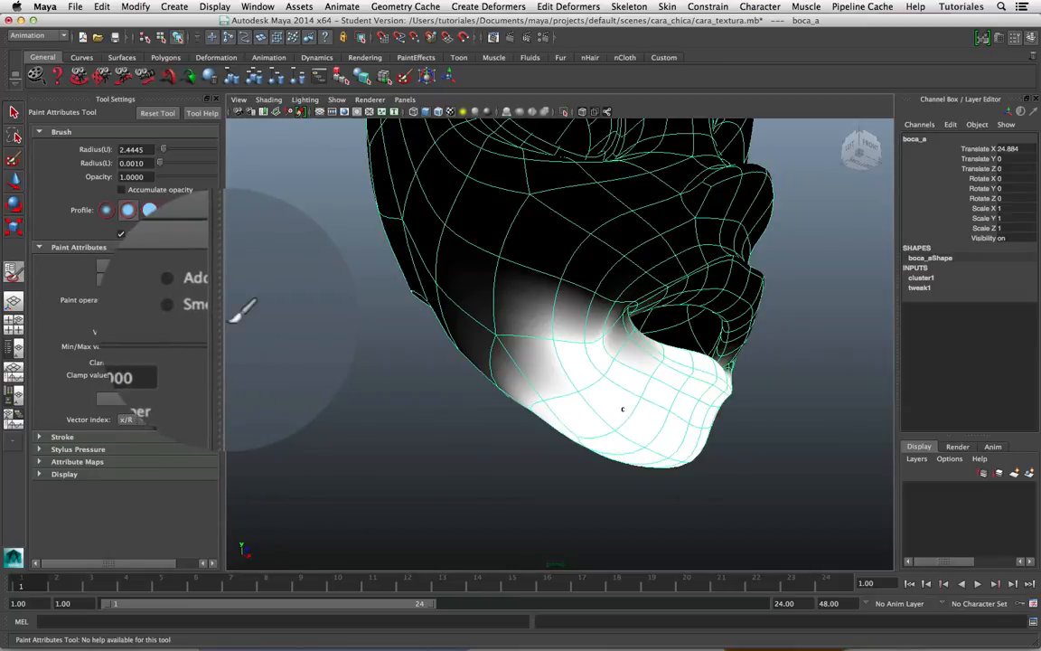
drag(222, 319, 261, 318)
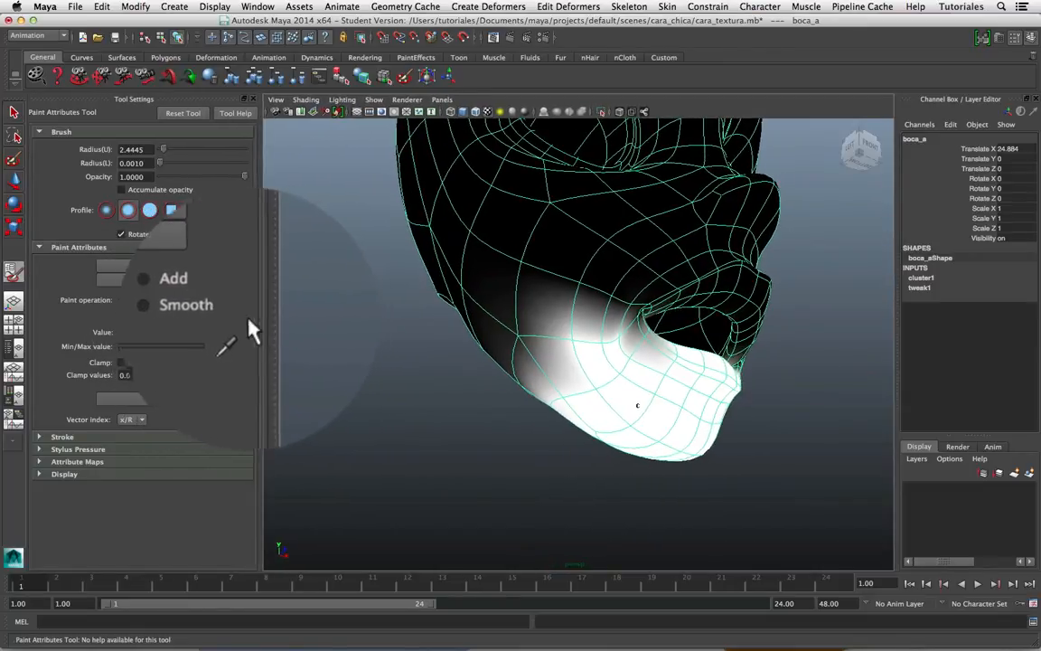
click(204, 318)
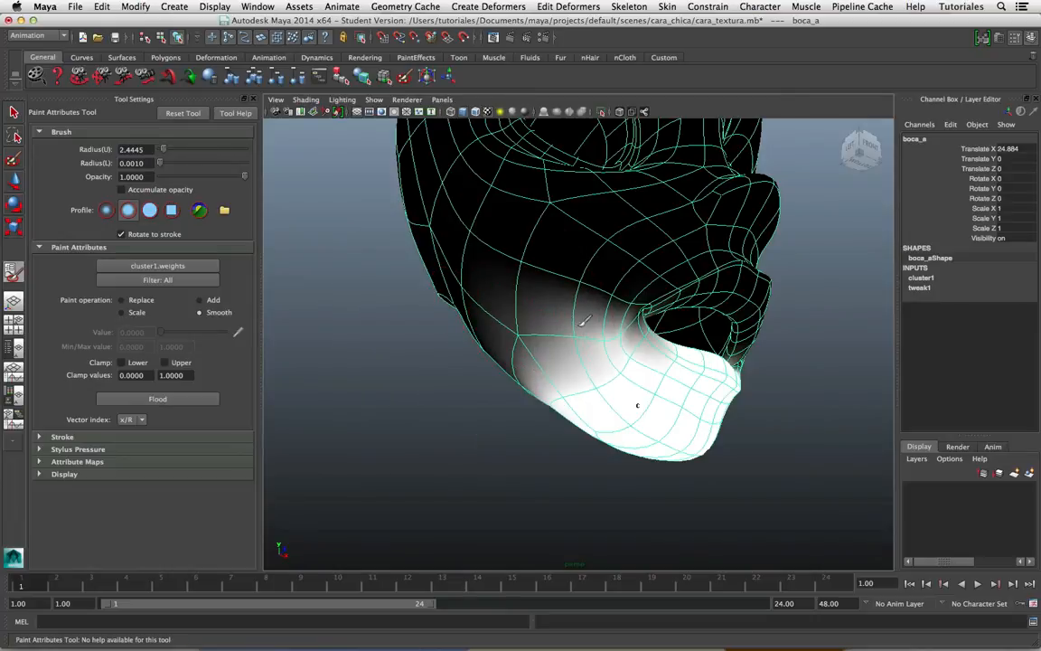
key(super+z)
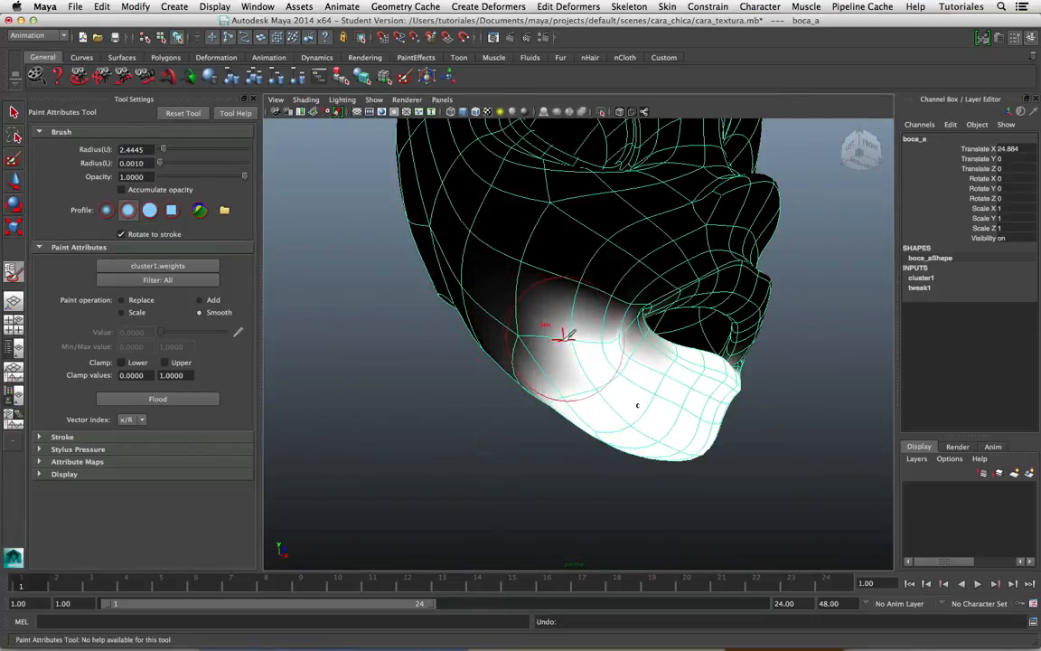
click(565, 337)
mouse_move(596, 332)
alt+mouse_down()
mouse_move(569, 348)
mouse_move(456, 348)
mouse_move(573, 365)
alt+mouse_up()
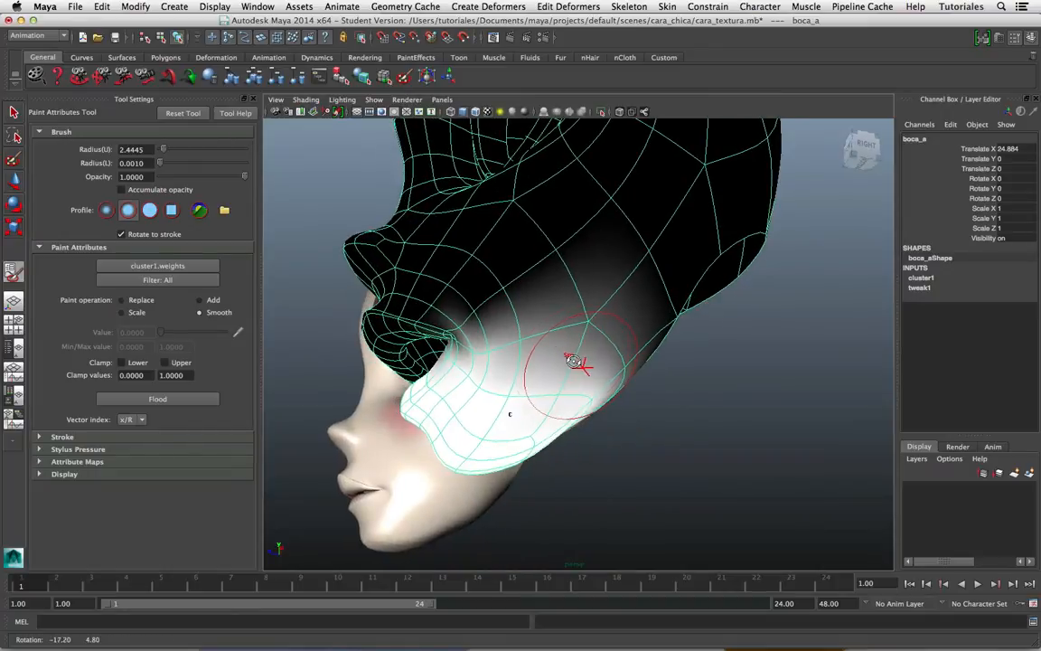
alt+drag(520, 338, 623, 353)
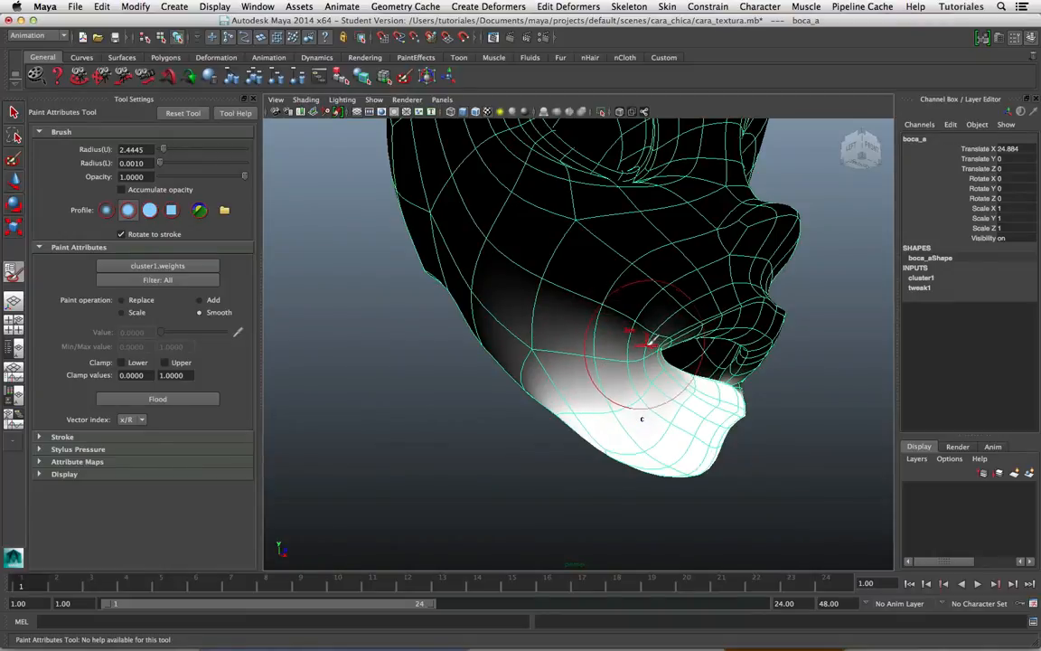
alt+drag(652, 343, 499, 381)
key(q)
click(668, 464)
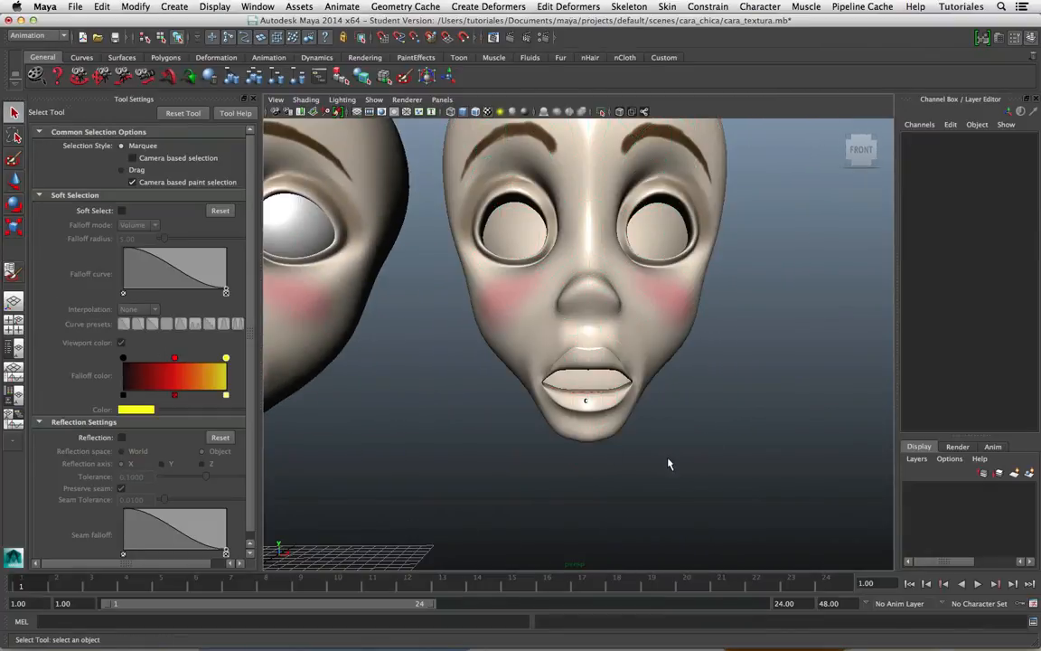
- Select the jaw cluster handle, test the weights by moving it down to about -4.5 in Translate Y, and undo the moves
alt+drag(682, 448, 631, 436)
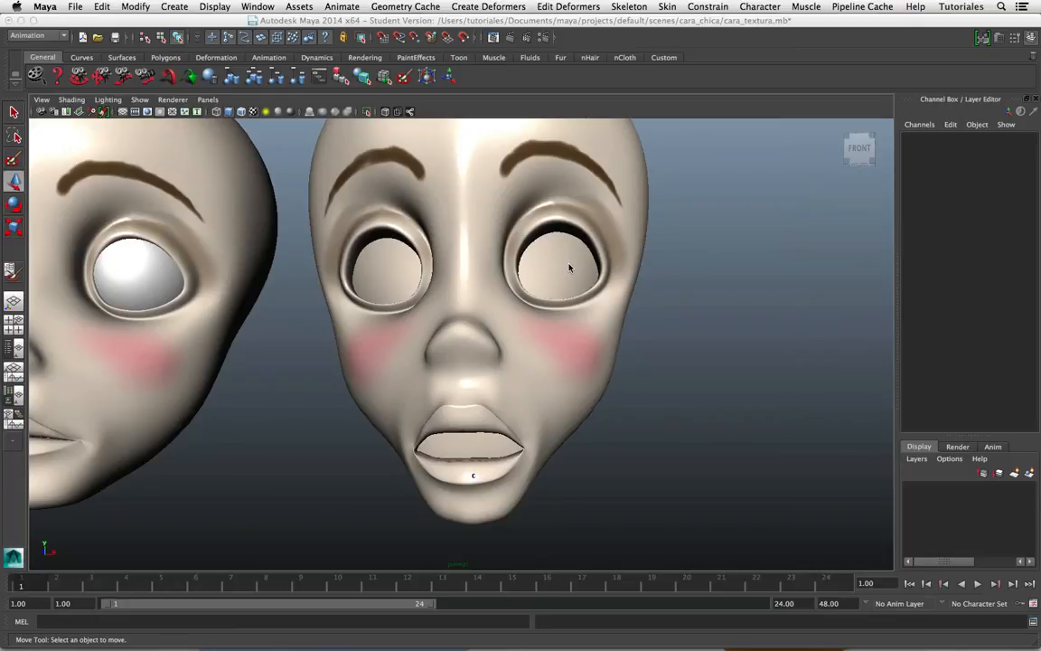
alt+middle_drag(545, 379, 536, 254)
alt+right_drag(553, 307, 642, 372)
alt+drag(642, 371, 631, 385)
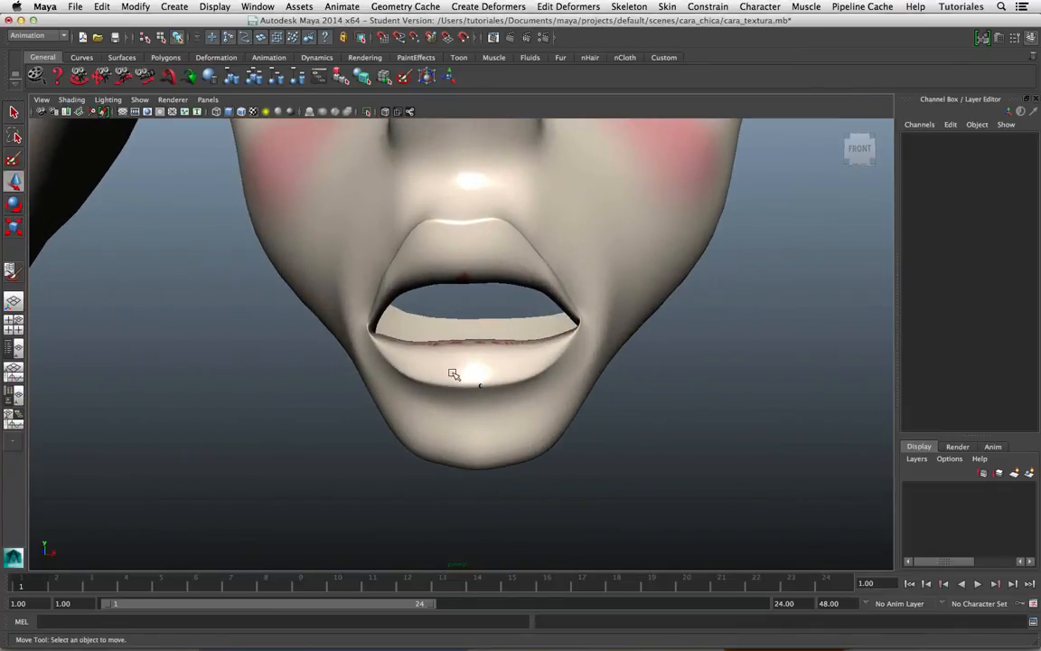
drag(452, 371, 526, 425)
shift+click(519, 421)
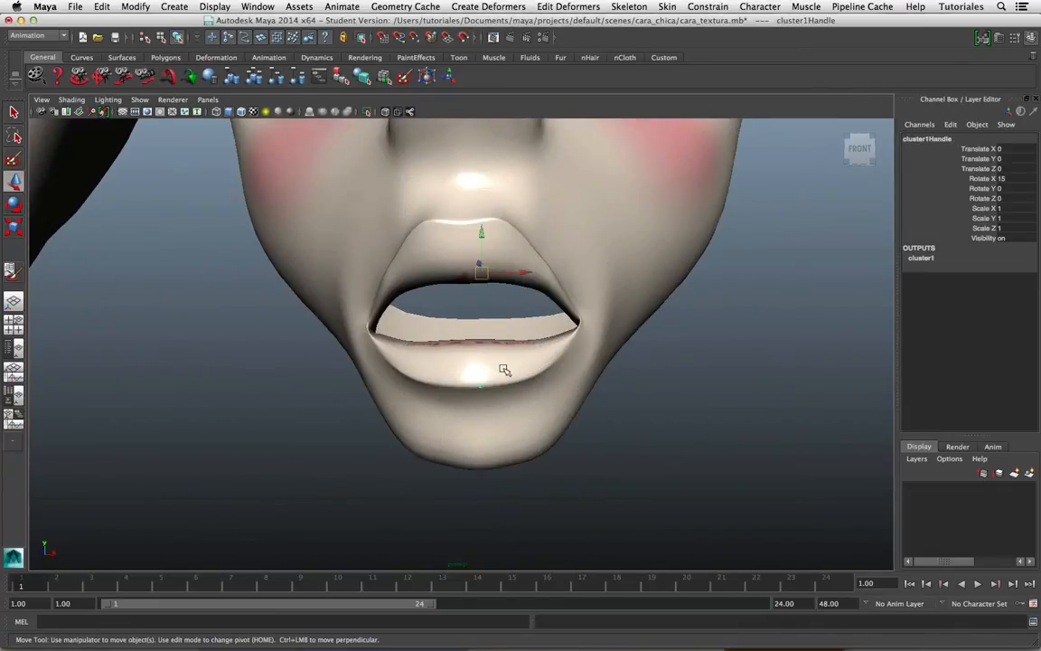
drag(482, 234, 500, 329)
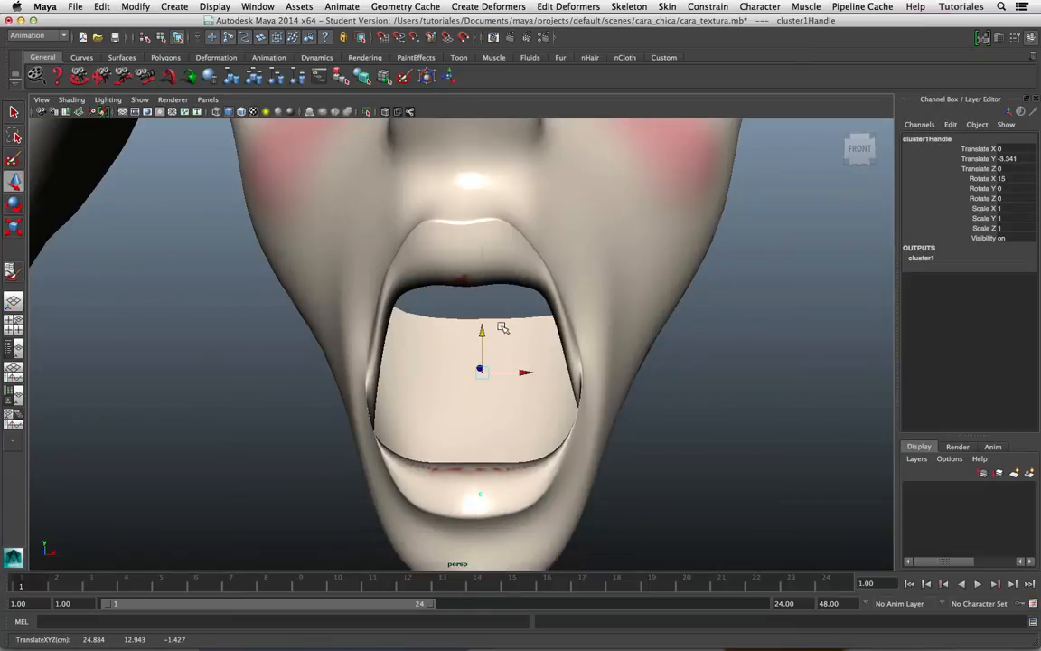
alt+drag(476, 281, 490, 285)
drag(505, 323, 538, 355)
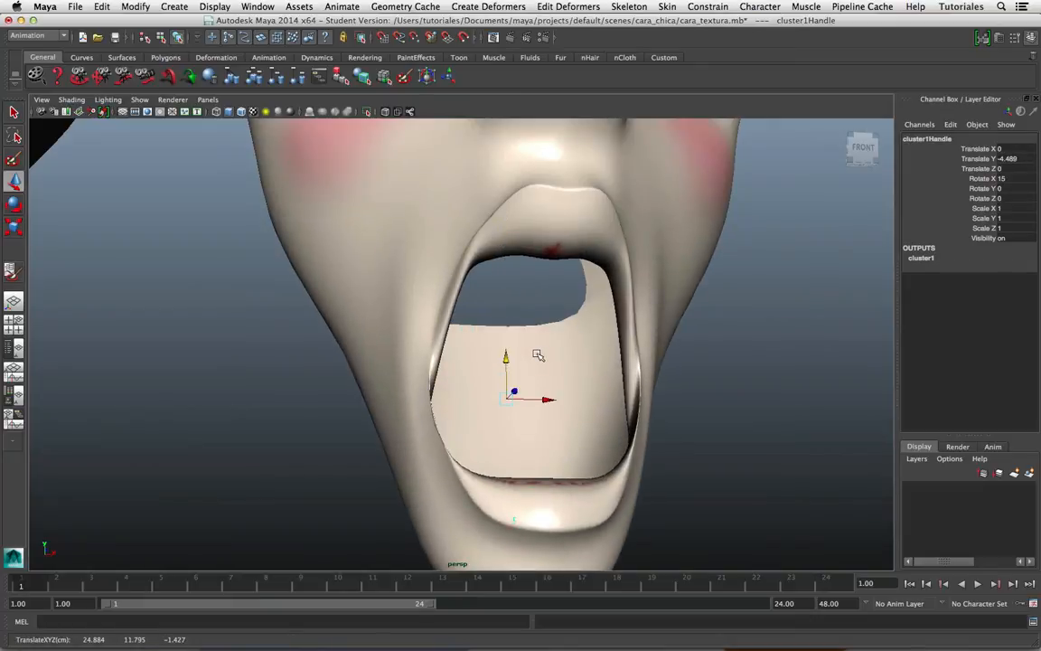
key(super+z)
key(super+z)
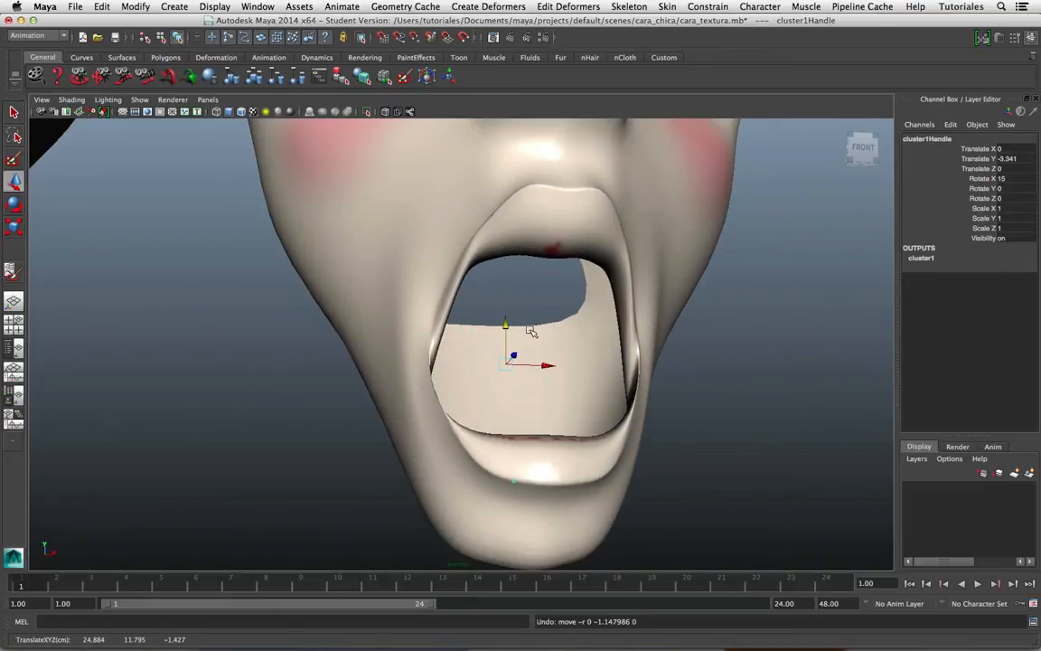
key(super+z)
alt+drag(530, 332, 506, 353)
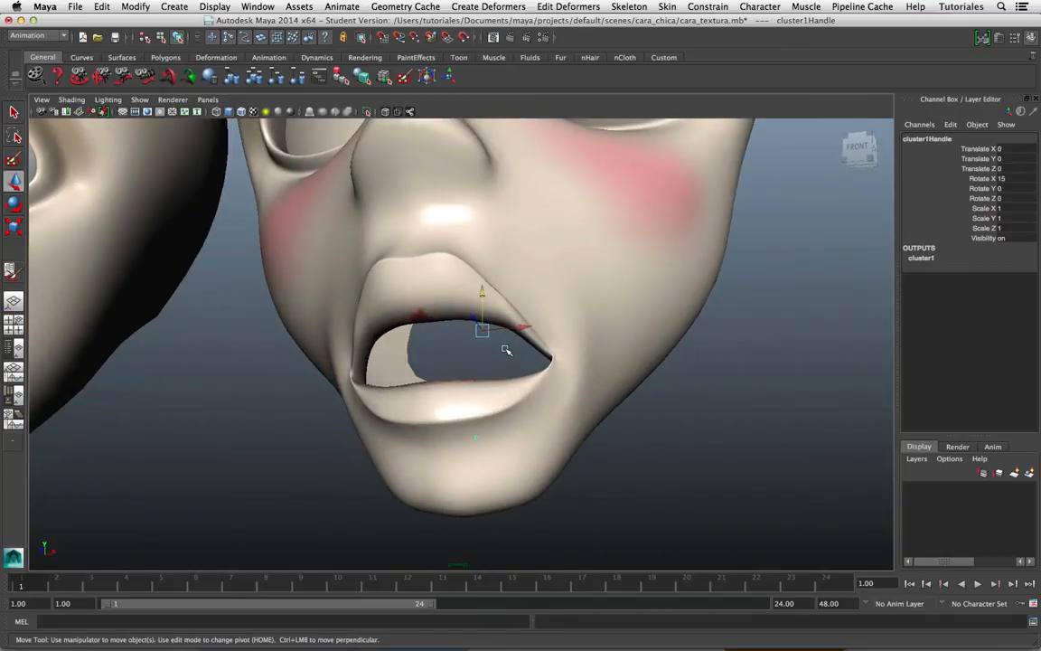
- Switch boca_a to vertex mode and select the vertices along the inner edge of the upper lip
alt+drag(506, 349, 481, 316)
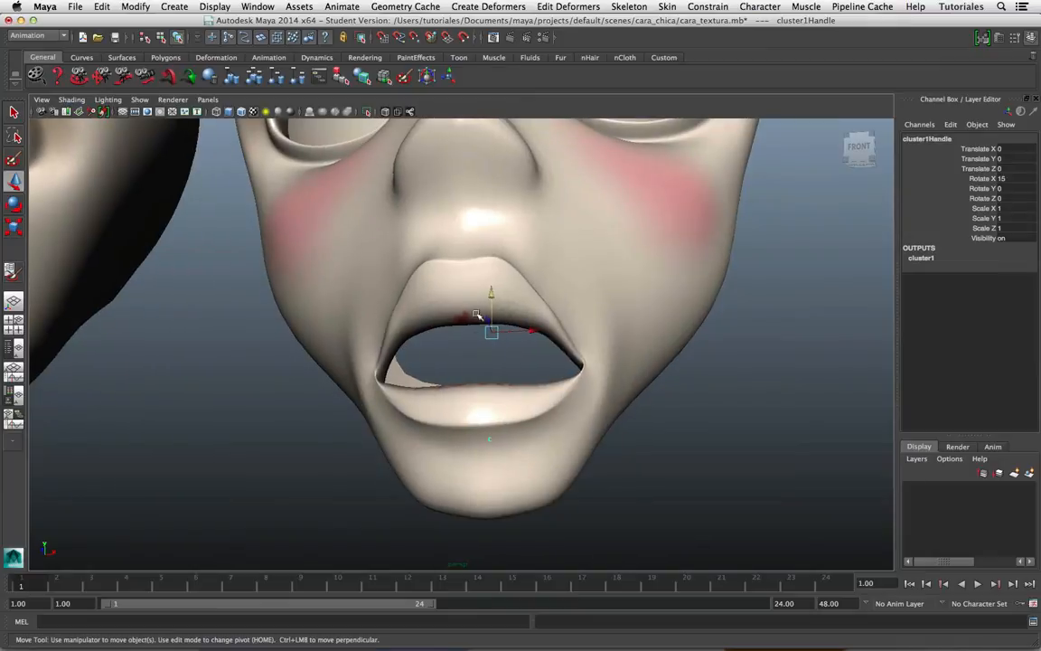
click(471, 295)
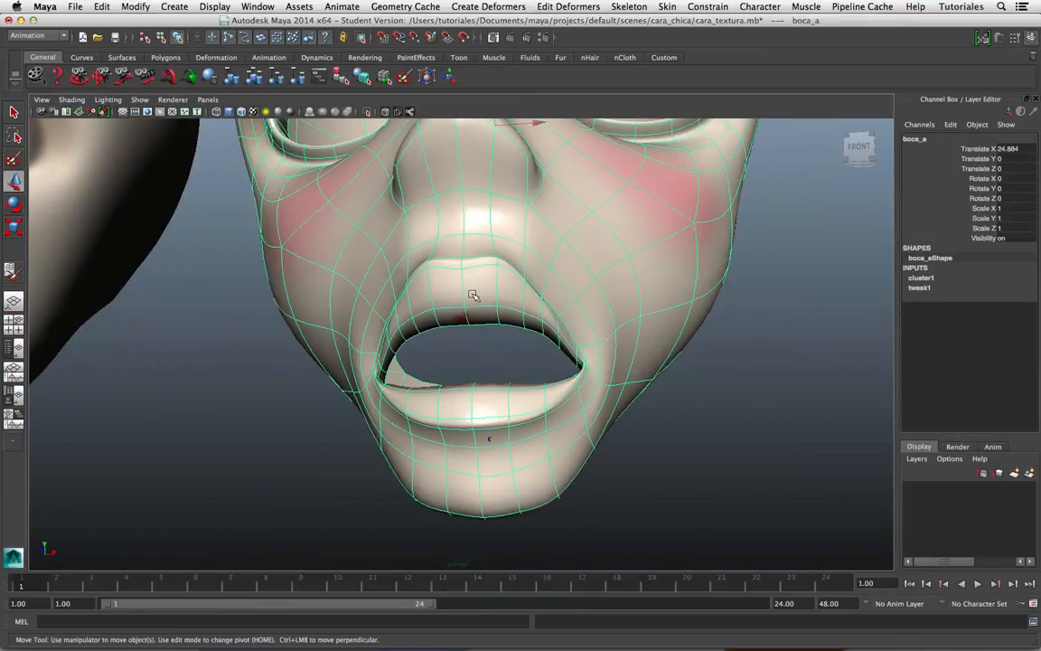
right_click(473, 296)
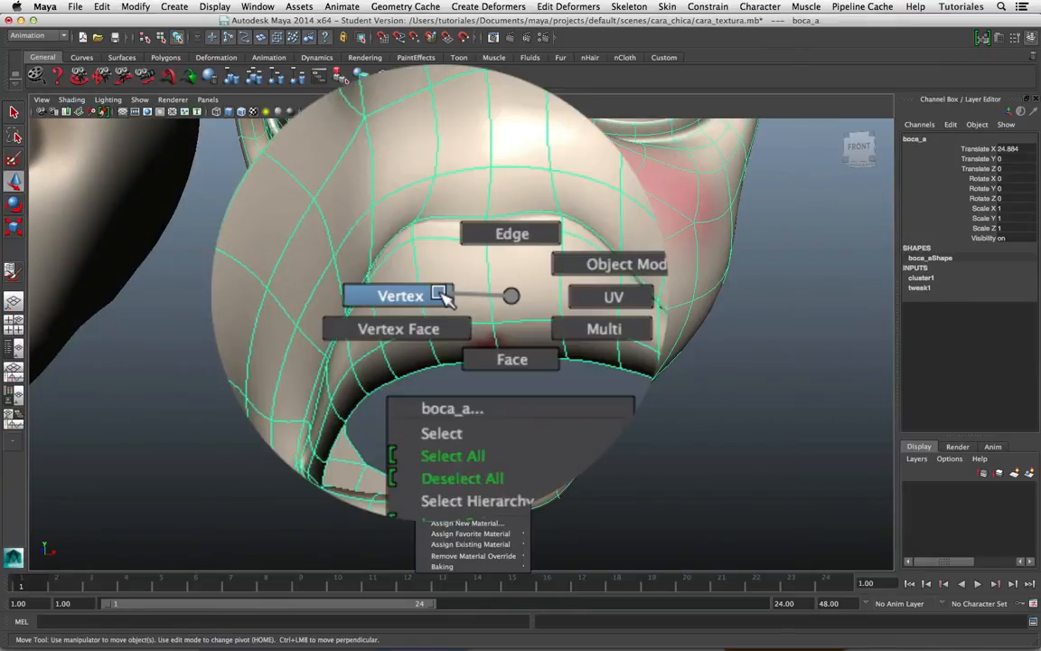
click(443, 297)
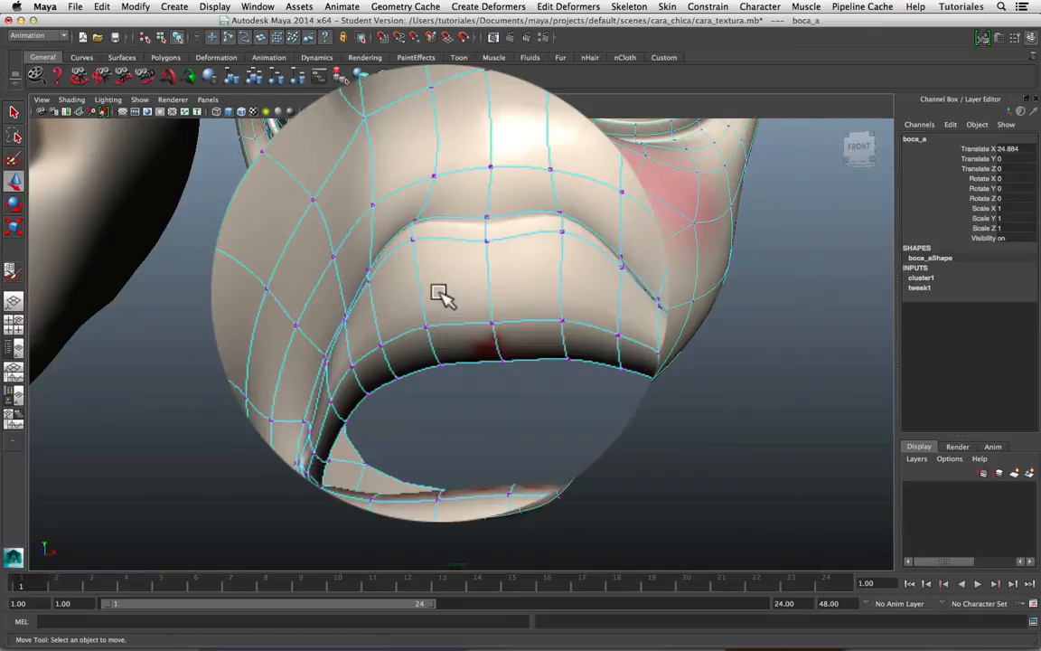
alt+drag(431, 292, 524, 283)
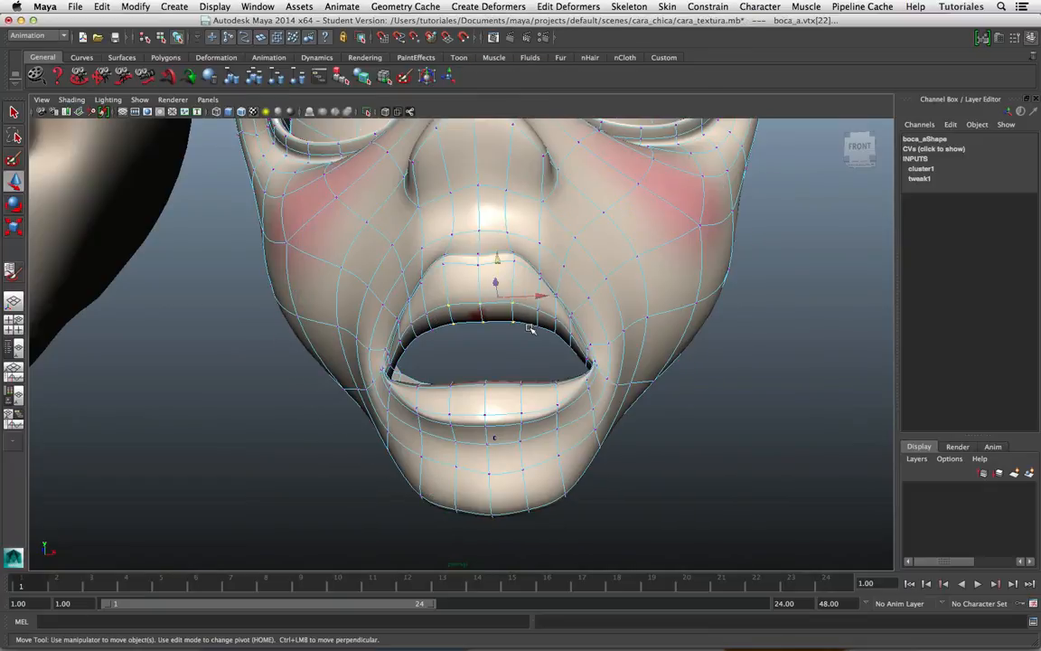
shift+drag(530, 335, 542, 301)
shift+drag(386, 280, 425, 307)
- Open the Component Editor beside the mouth and set the cluster1 weights of the selected upper lip vertices, vtx[221] through vtx[464], to 0
click(254, 6)
mouse_move(269, 60)
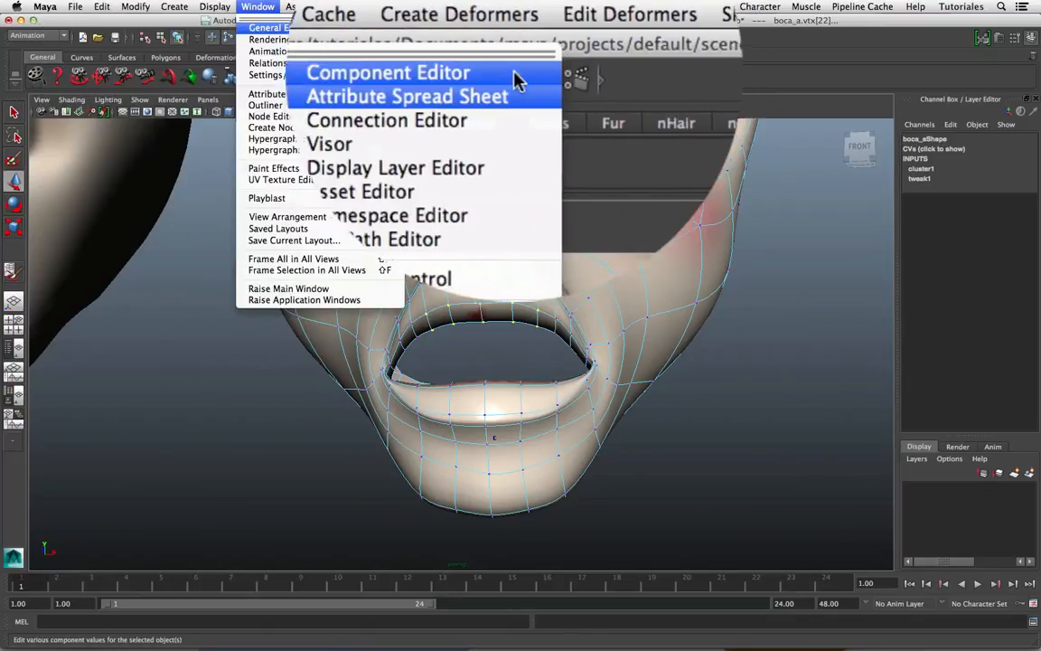
click(509, 36)
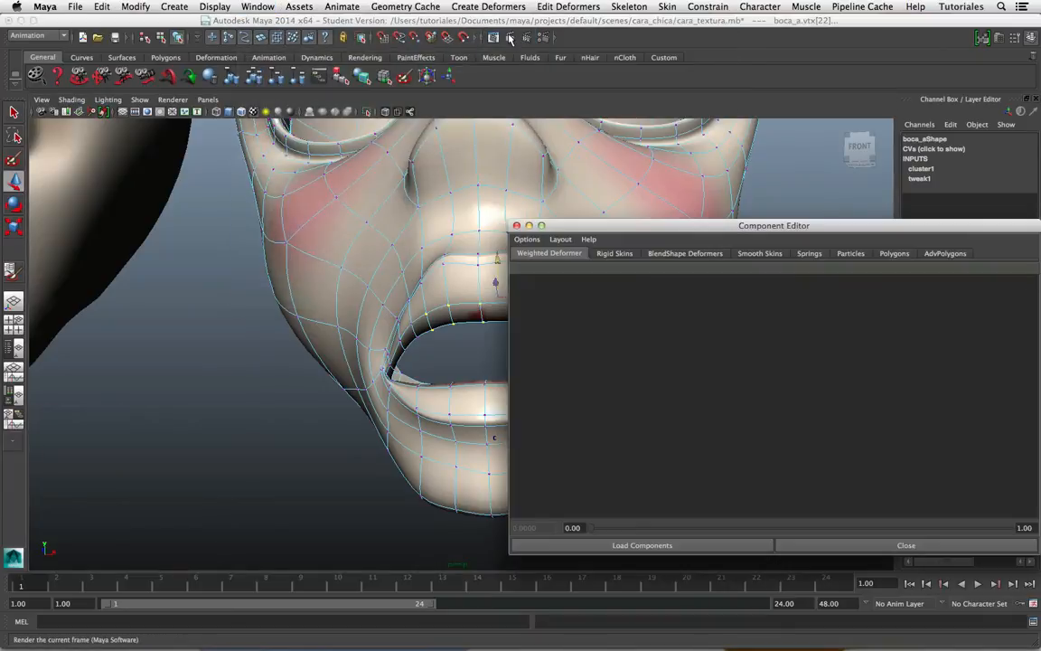
drag(650, 224, 494, 154)
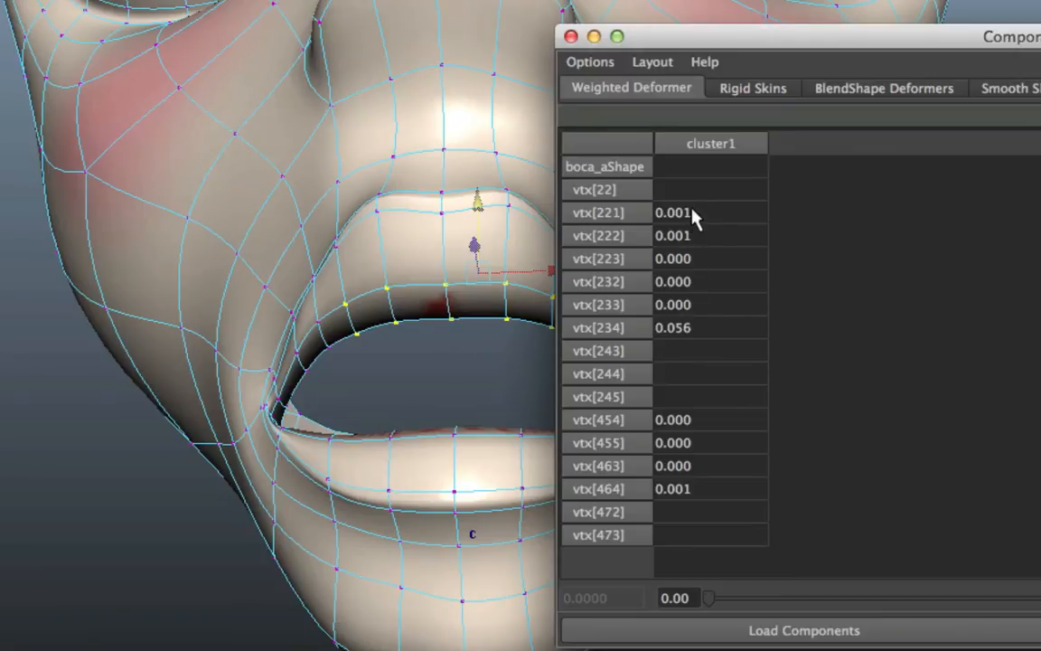
drag(692, 215, 694, 495)
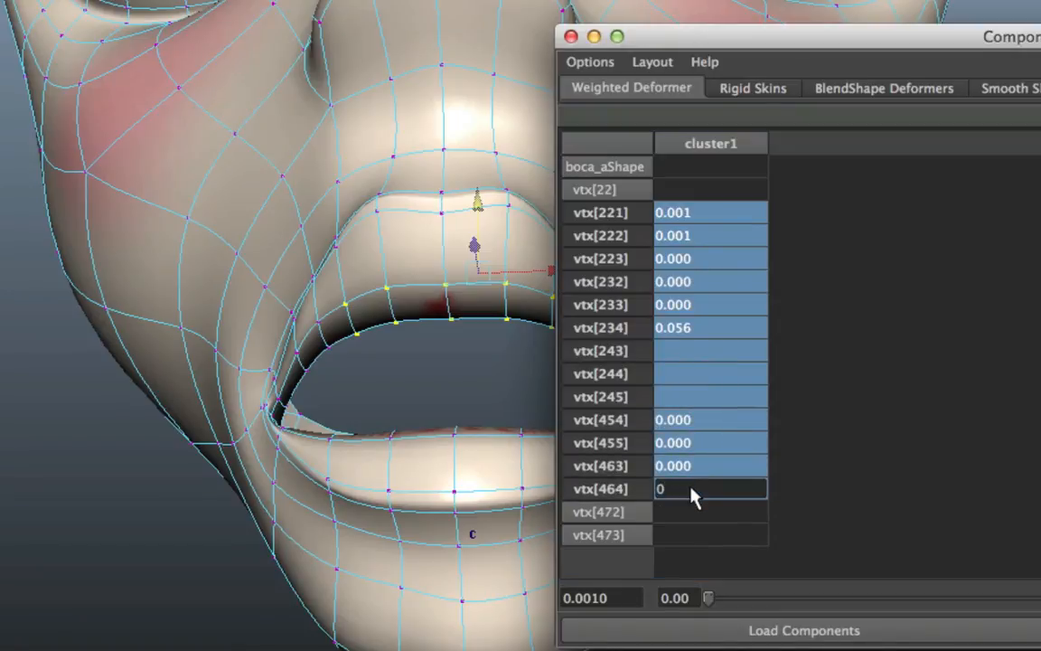
text(0)
key(Return)
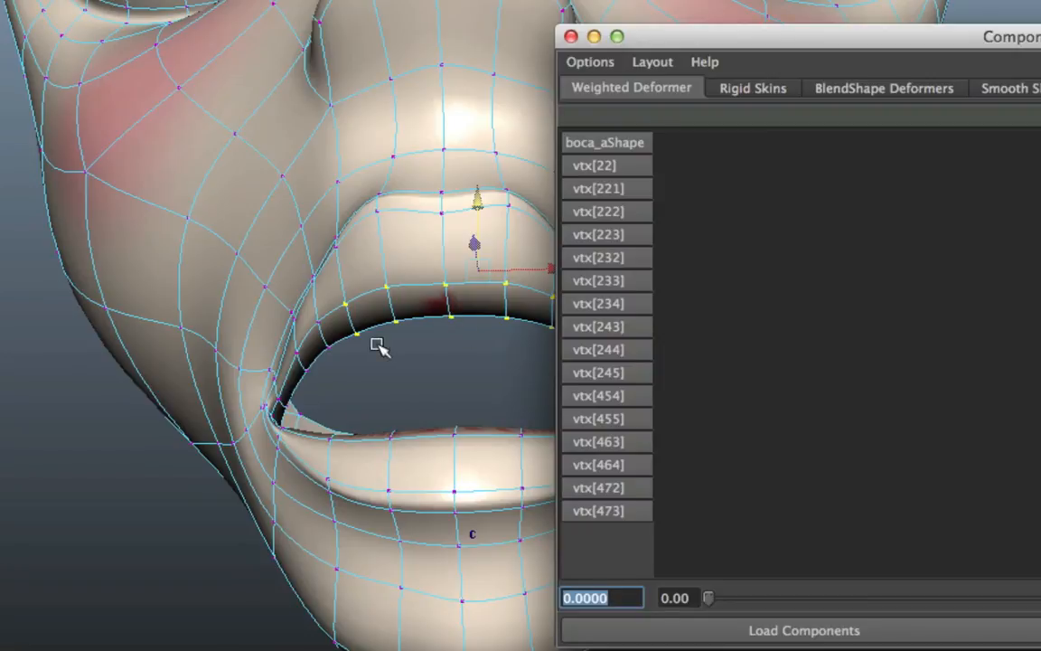
- Select the vertices along the lower lip's inner edge and check their cluster1 weights in the Component Editor
alt+drag(379, 346, 265, 293)
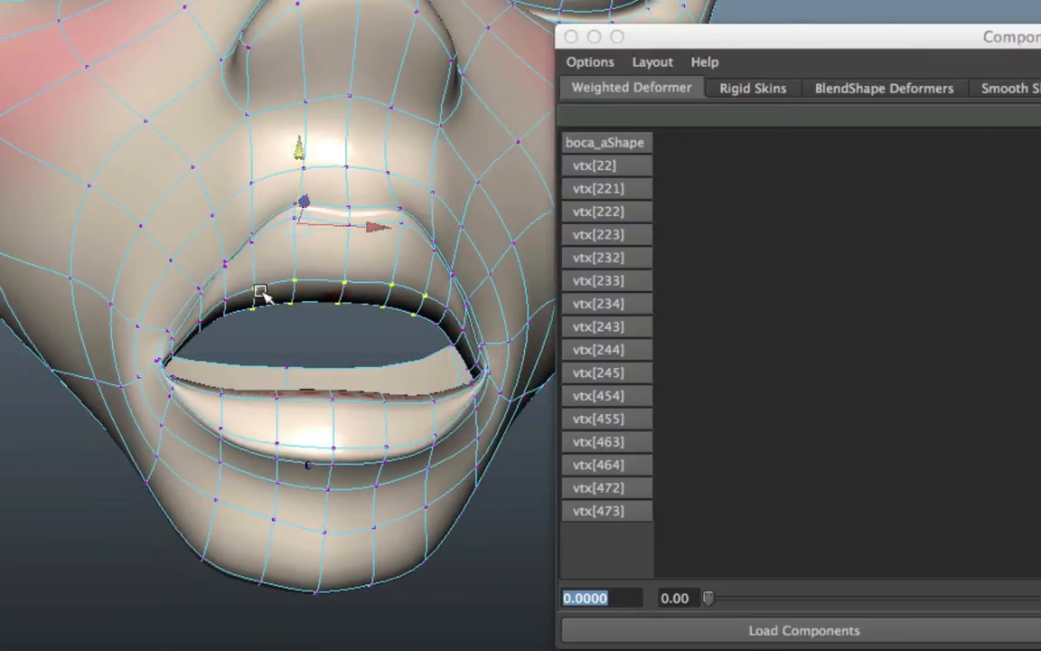
alt+drag(329, 419, 333, 387)
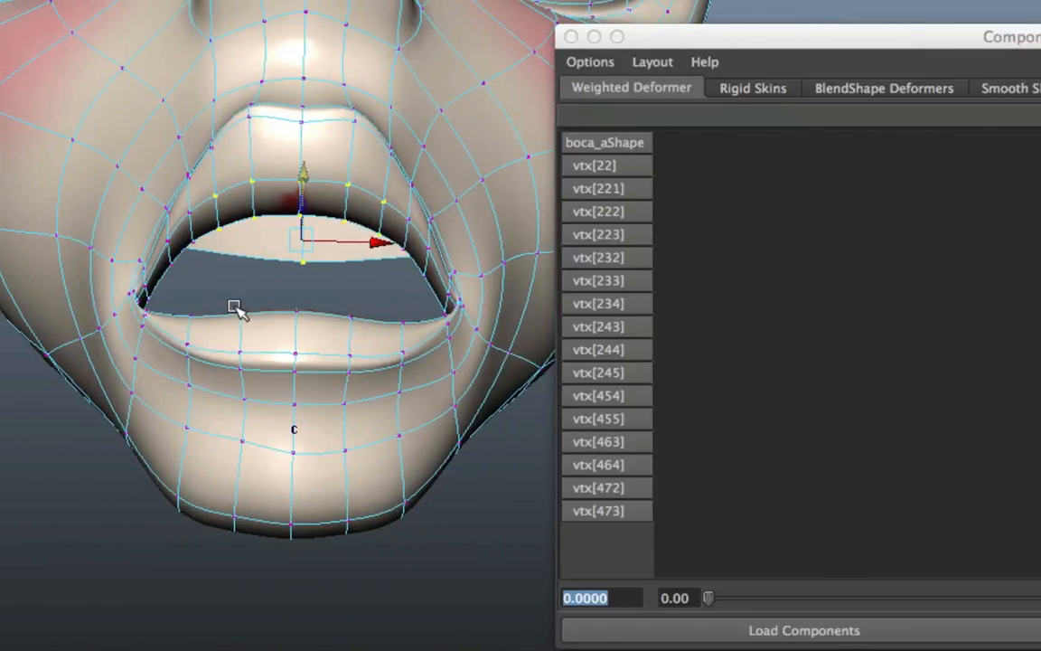
drag(236, 300, 368, 323)
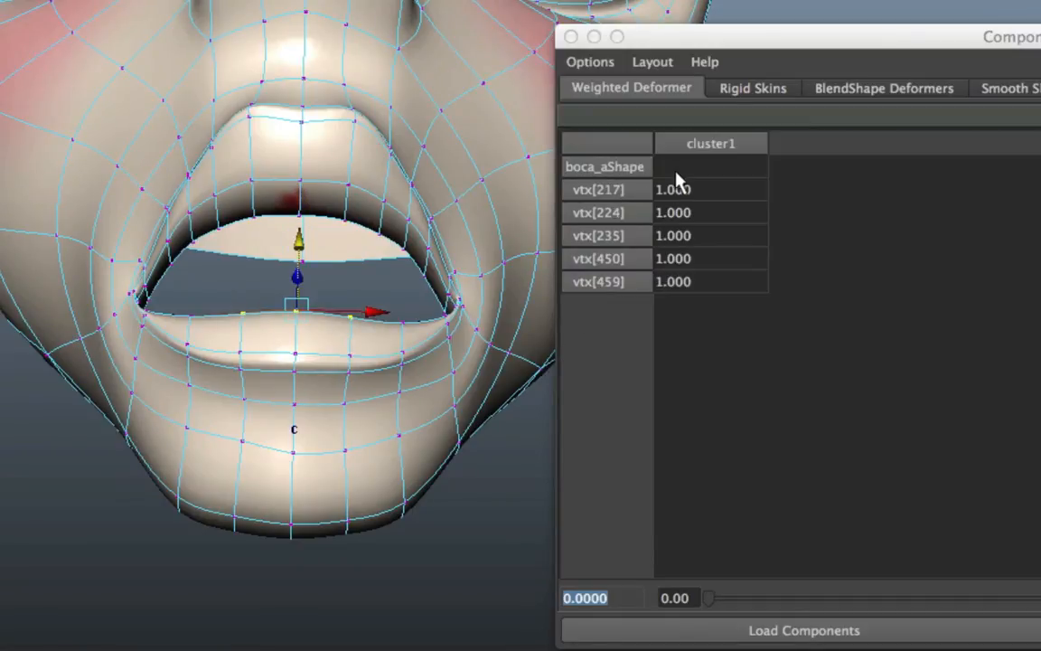